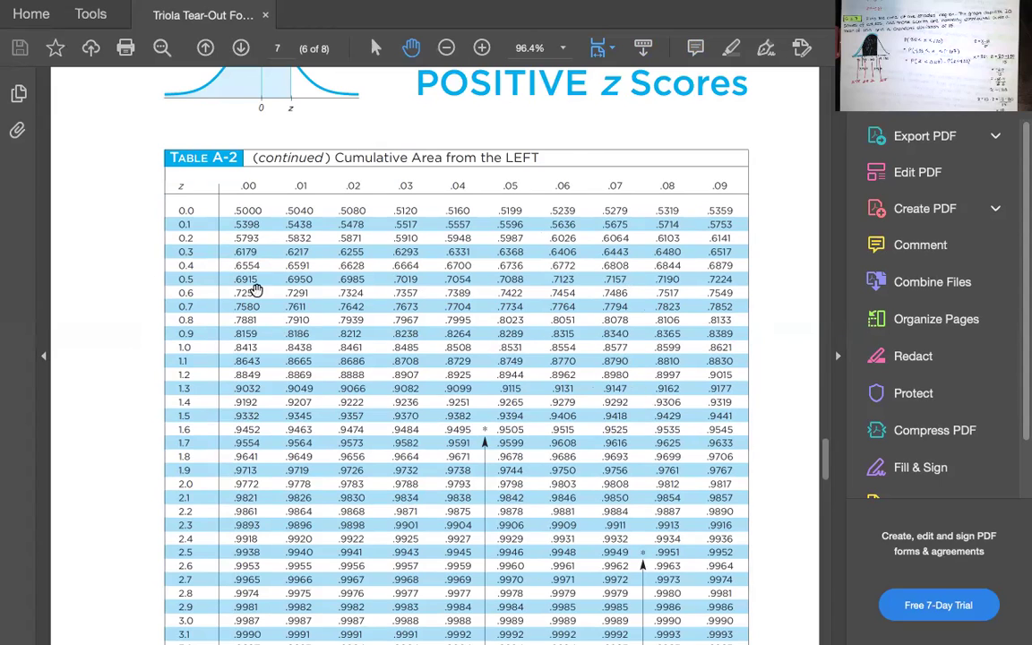
Look up the cumulative areas for z = 0.67 and z = -1.33 in the positive and negative z score tables
mouse_move(631, 281)
mouse_down()
mouse_move(617, 281)
mouse_move(630, 280)
mouse_up()
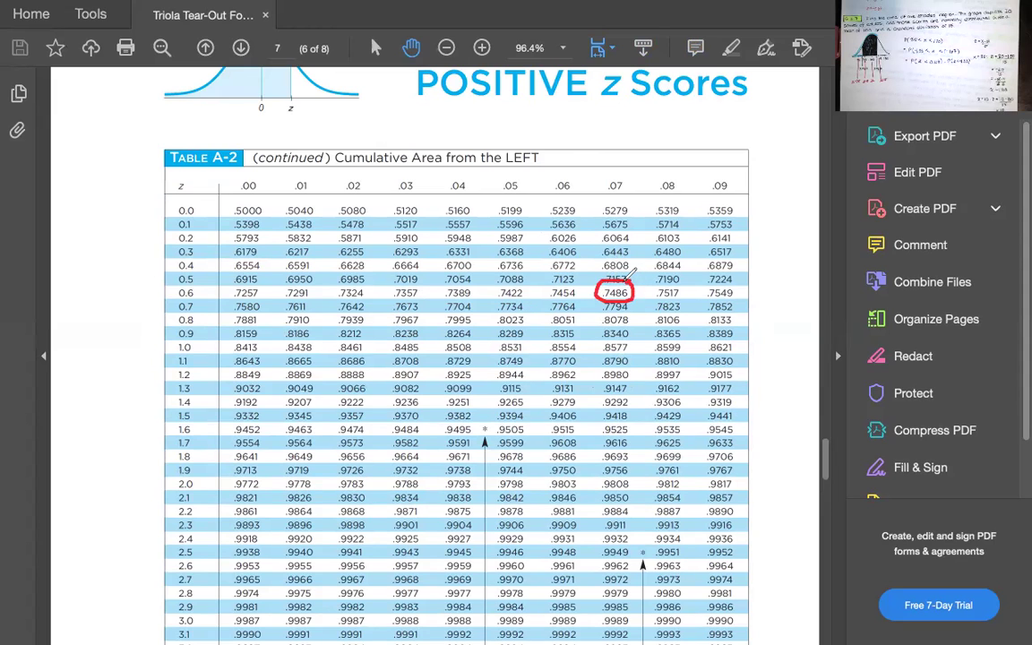
mouse_move(211, 289)
mouse_down()
mouse_move(596, 287)
mouse_move(614, 199)
mouse_up()
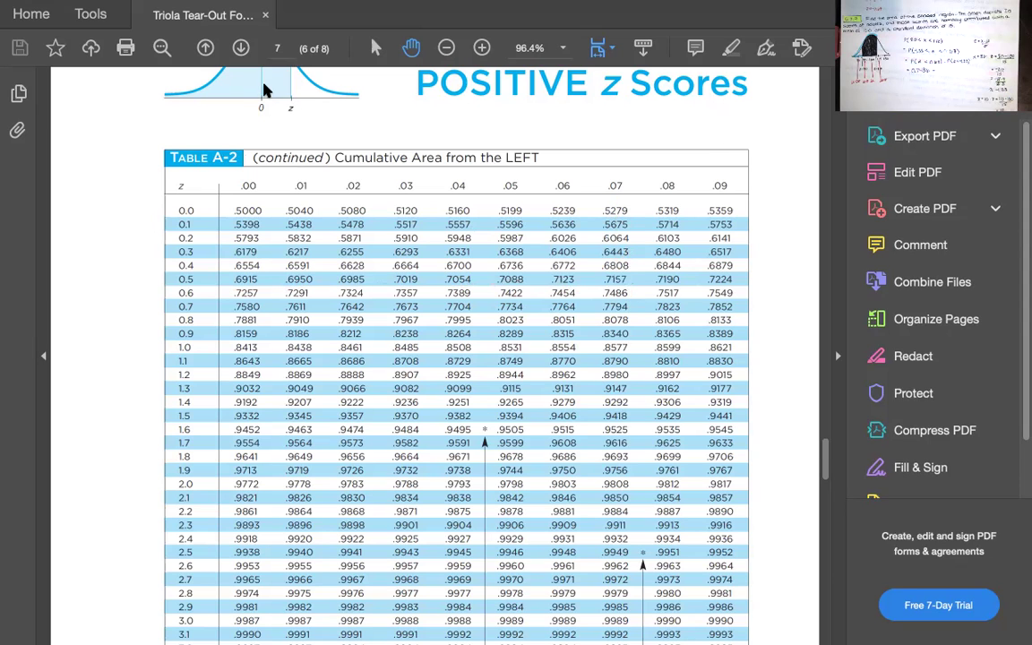
scroll(231, 106, up, 5)
scroll(244, 240, up, 4)
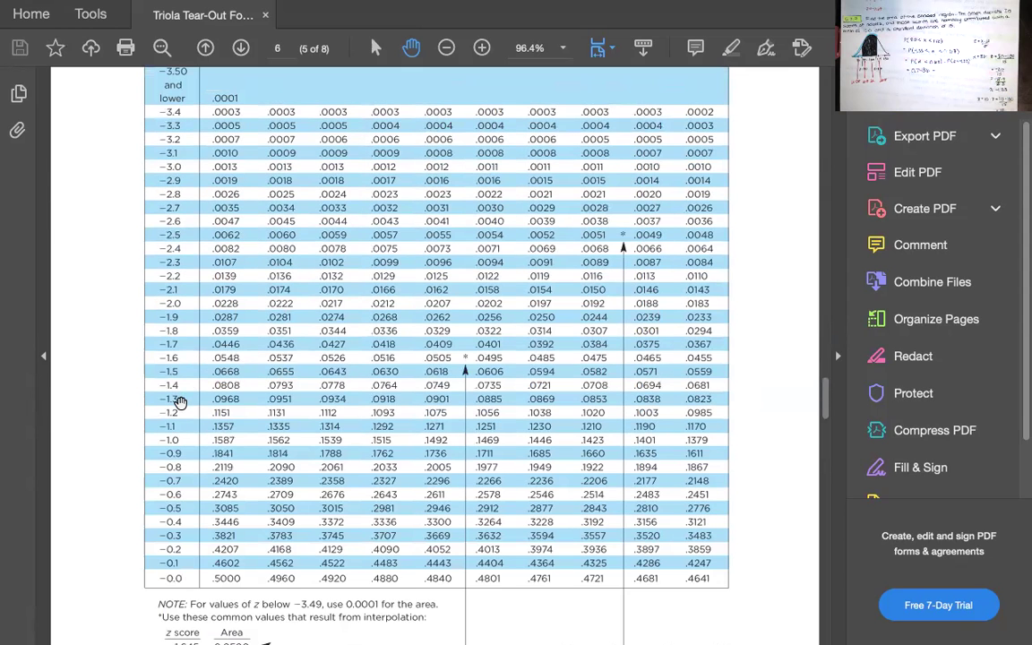
drag(179, 403, 161, 320)
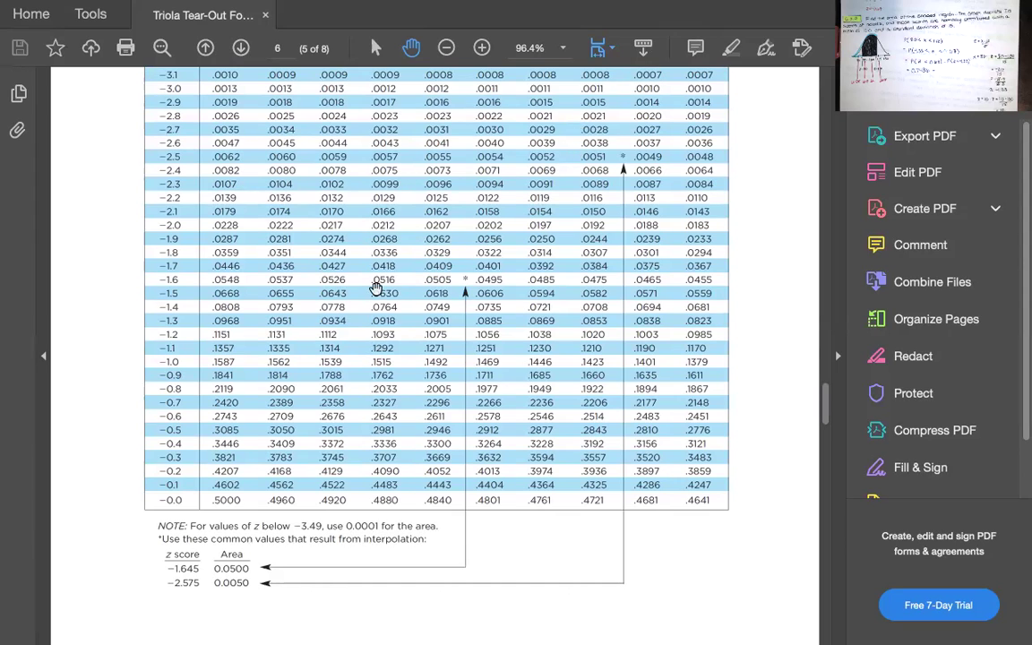
mouse_move(394, 309)
mouse_down()
mouse_move(376, 309)
mouse_move(406, 311)
mouse_up()
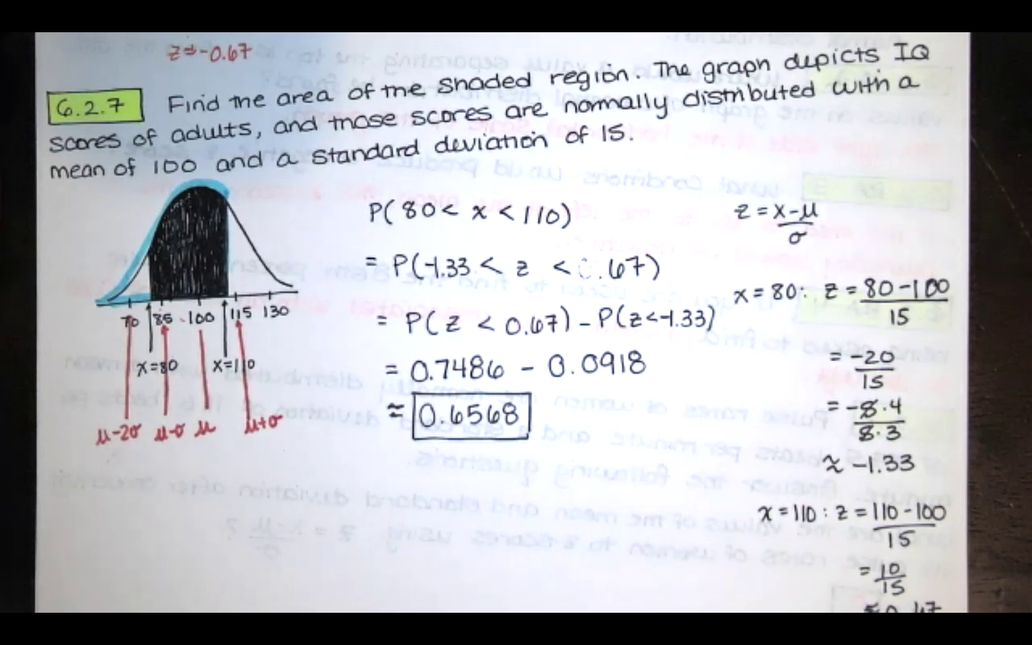
Switch to the Book2 workbook in Excel and clear the contents of cells A1 and A3
key(Escape)
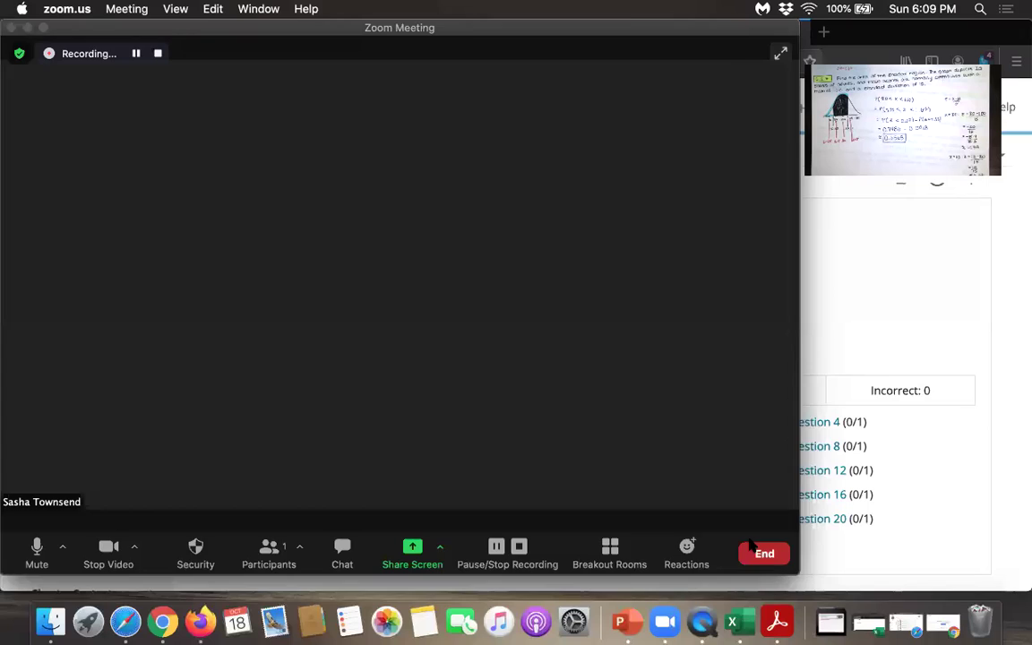
click(863, 625)
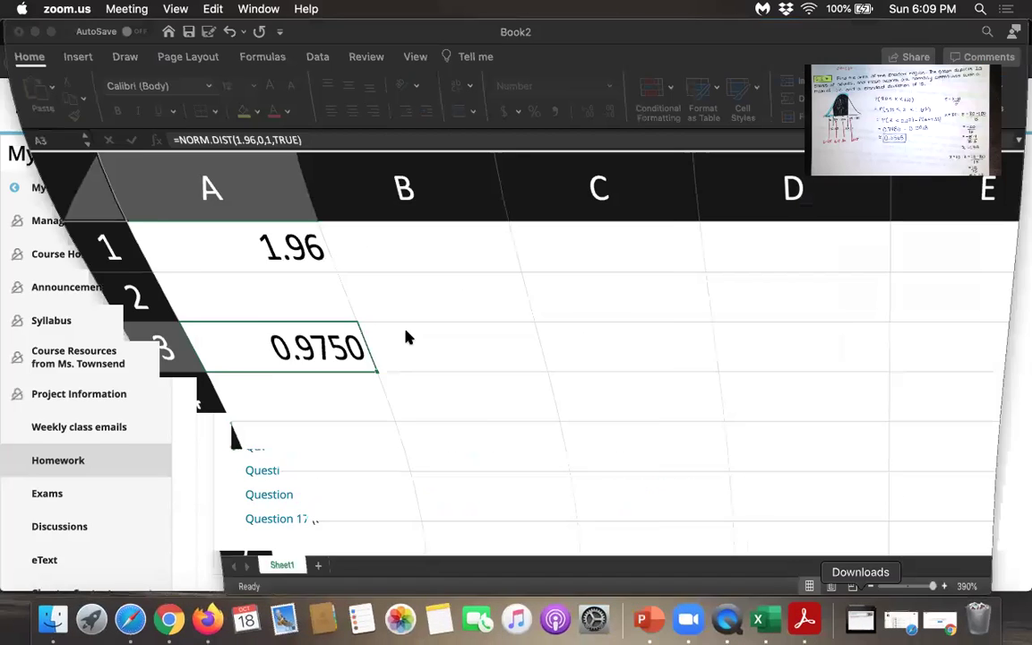
click(203, 240)
key(Delete)
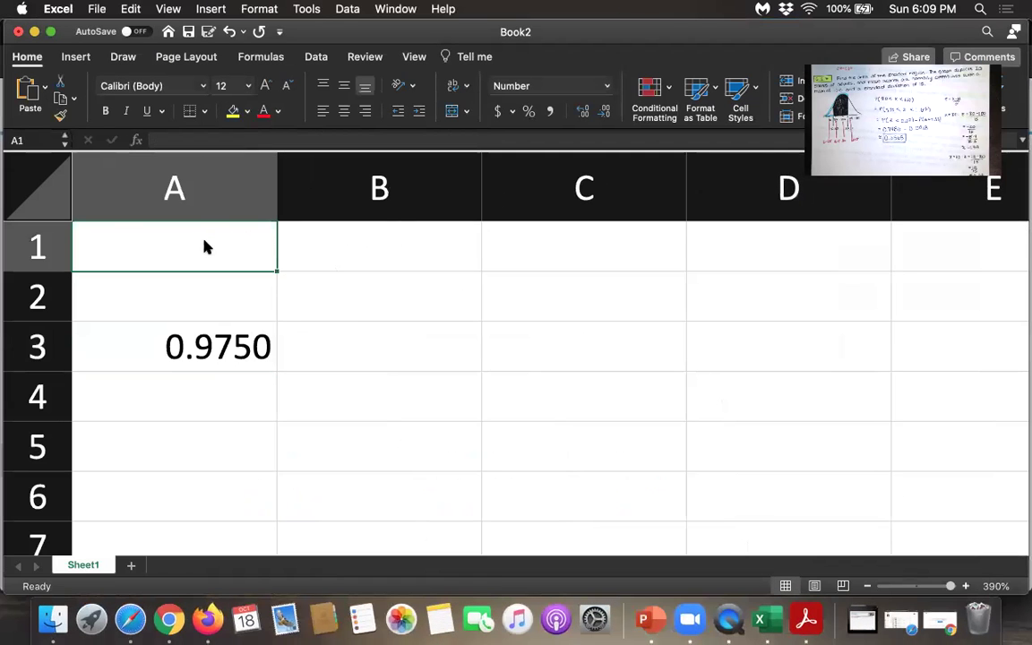
key(Down)
key(Down)
key(Delete)
key(Up)
key(Up)
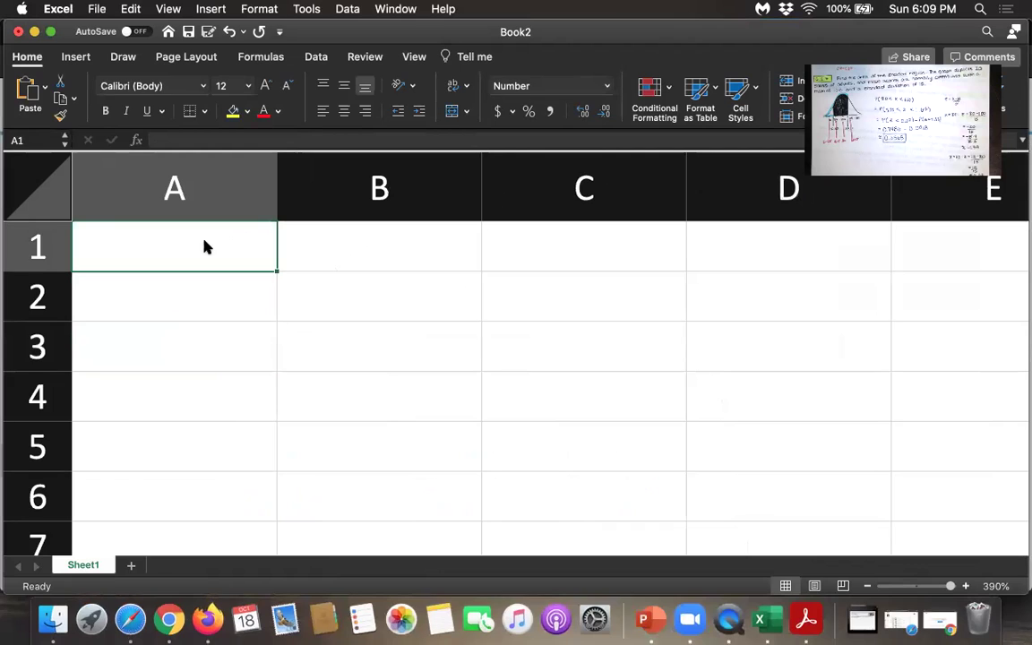
Enter the formula =NORM.DIST(0.67,0,1,TRUE) in cell A1
text(=)
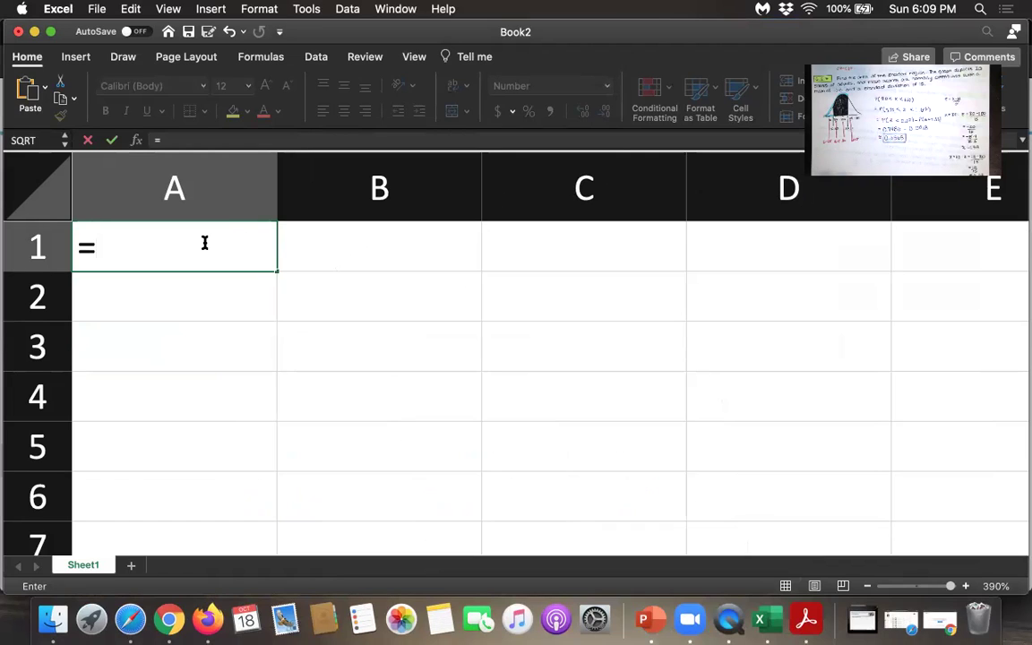
text(n)
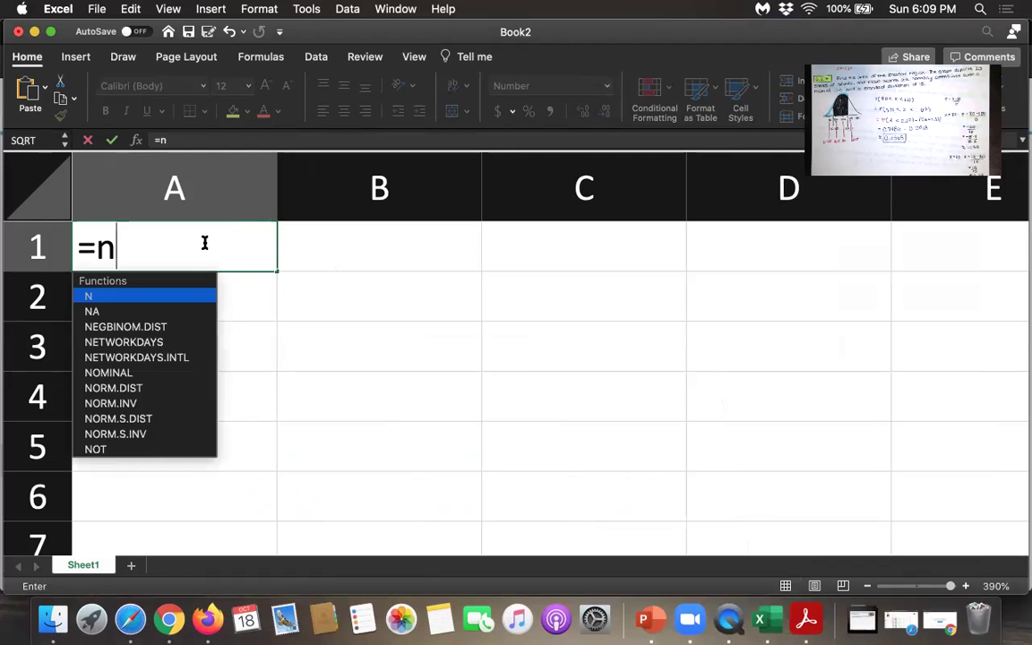
text(orm.dist)
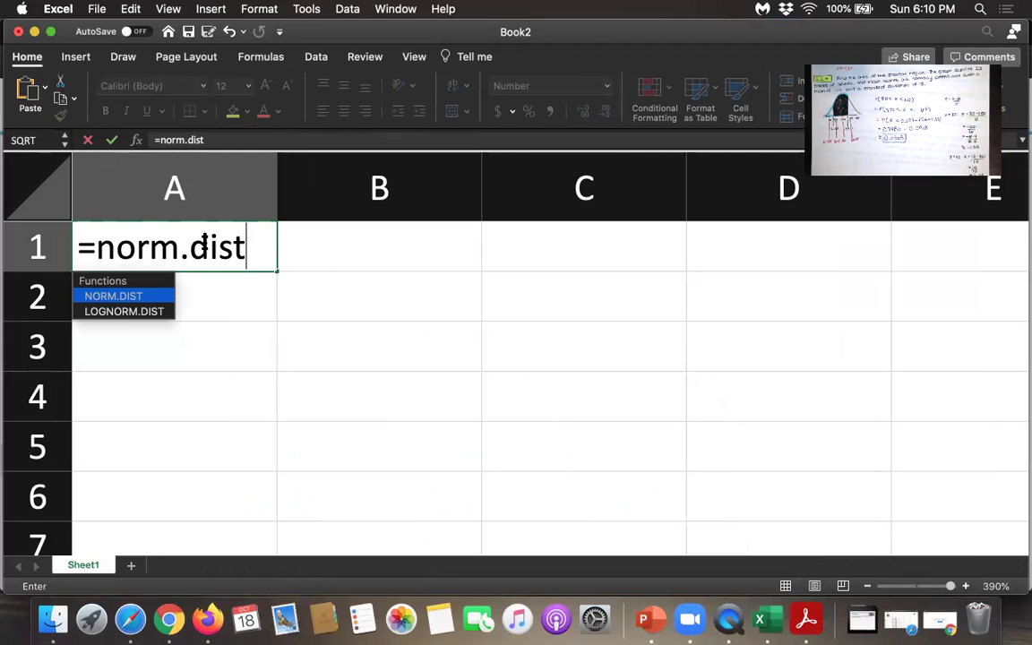
text(()
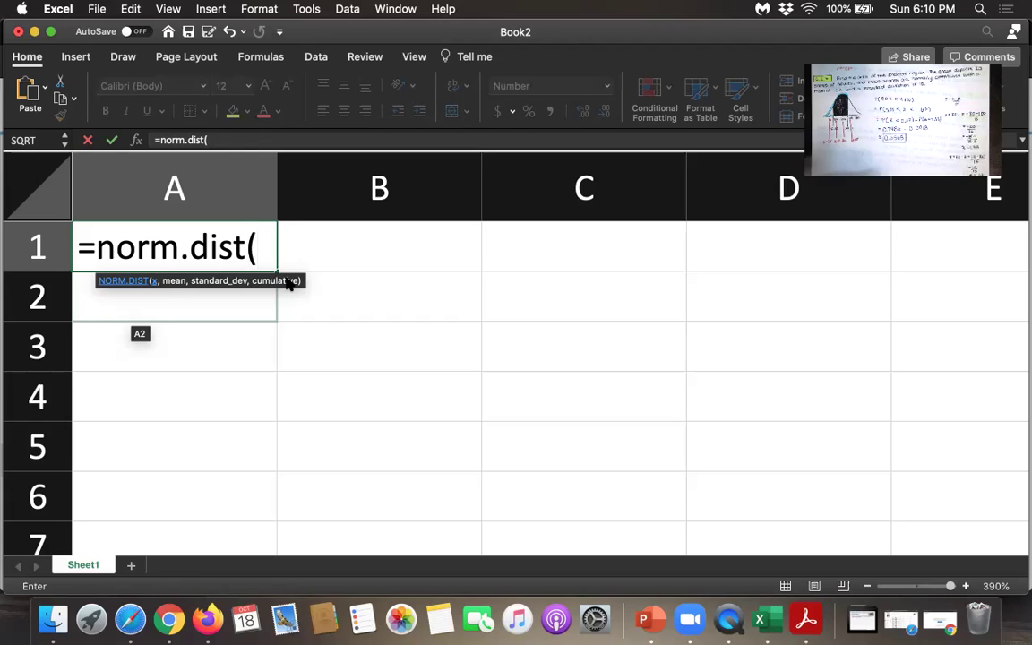
text(0.67)
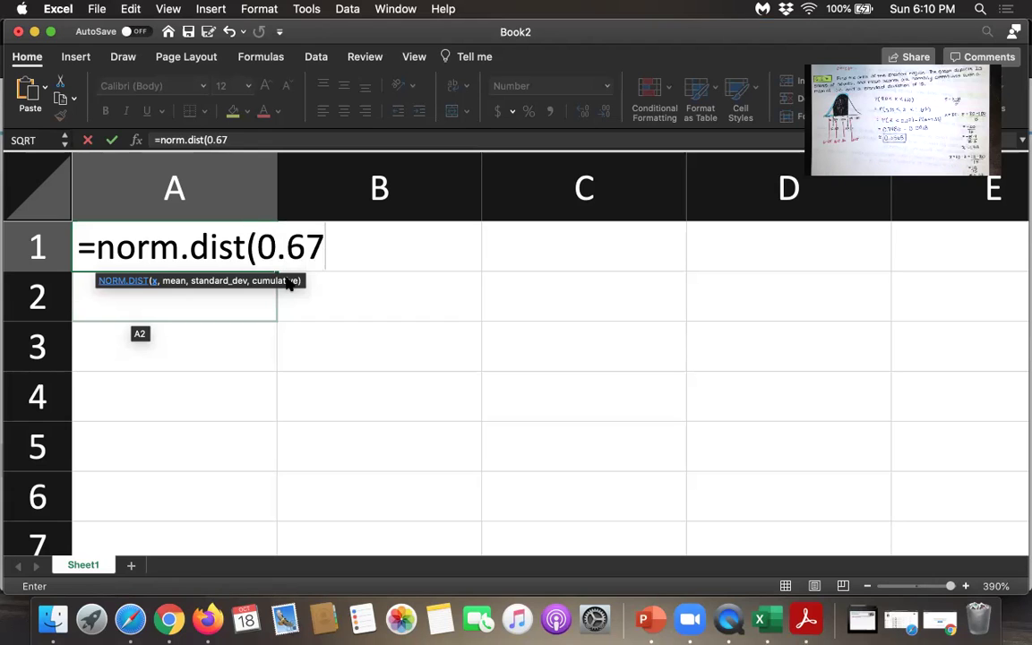
text(,)
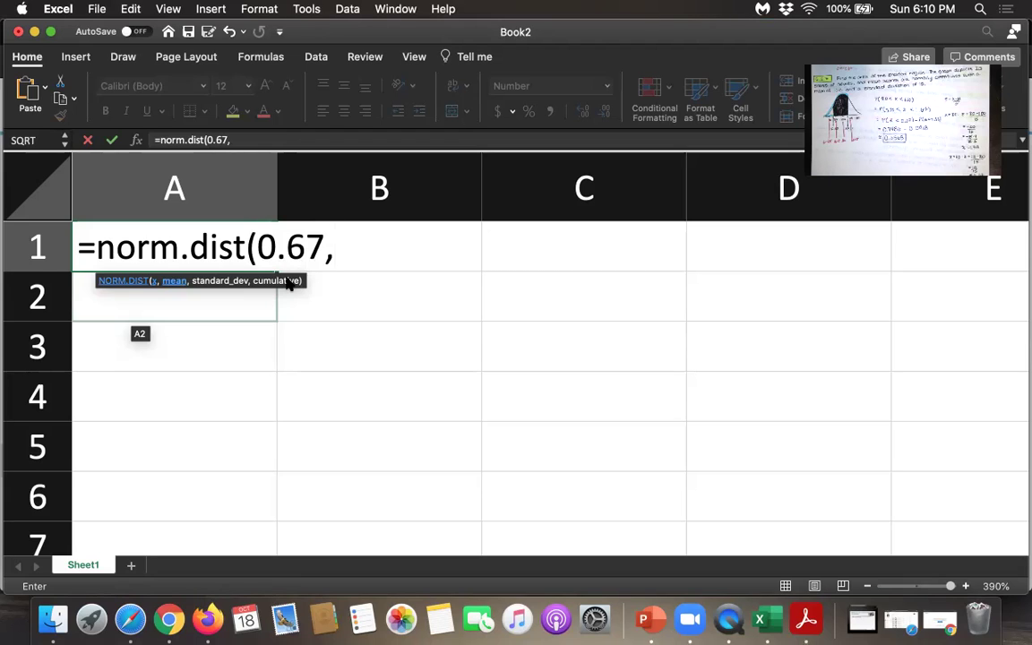
text(0,1,)
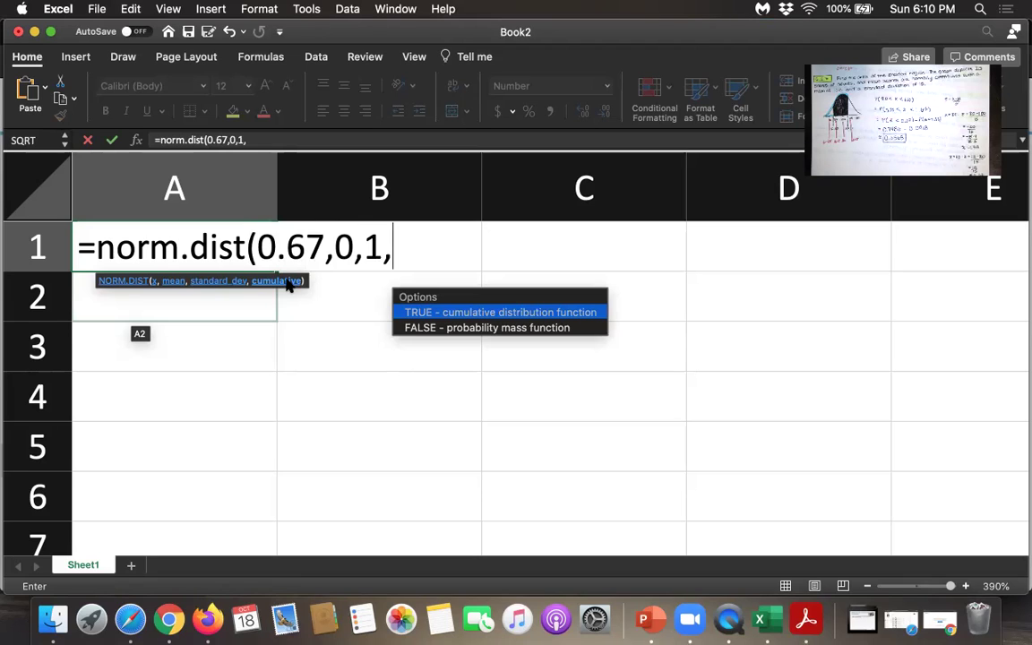
text(TRU)
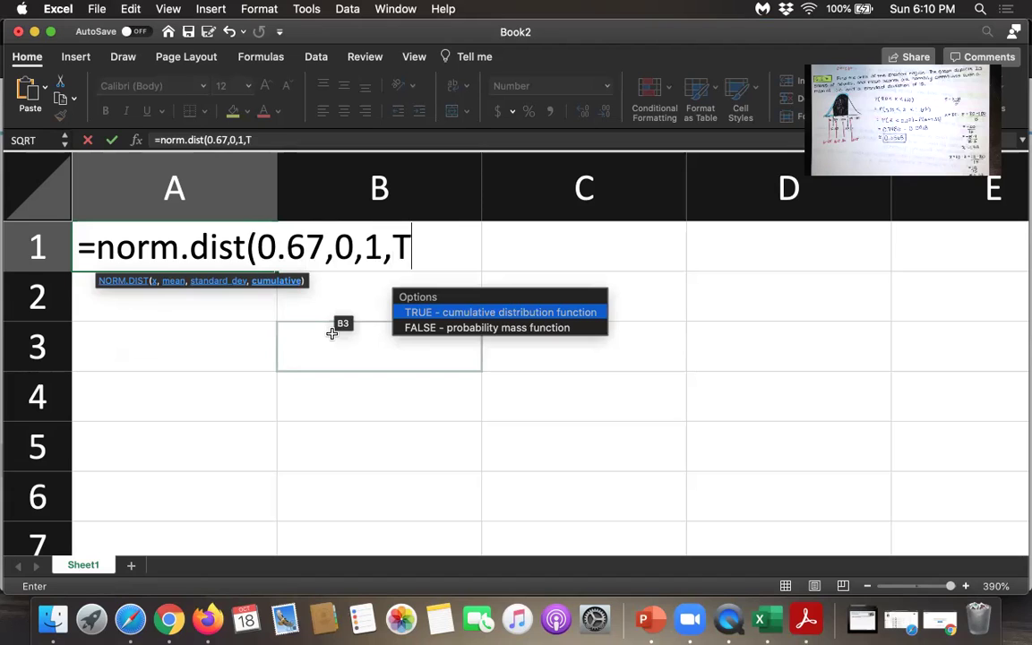
text())
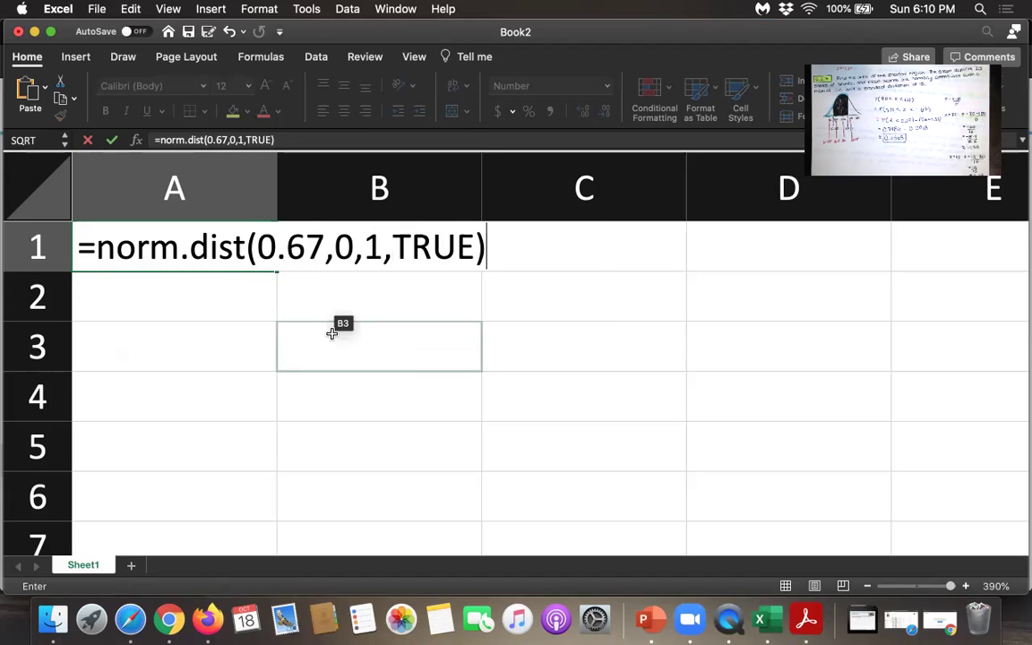
key(Return)
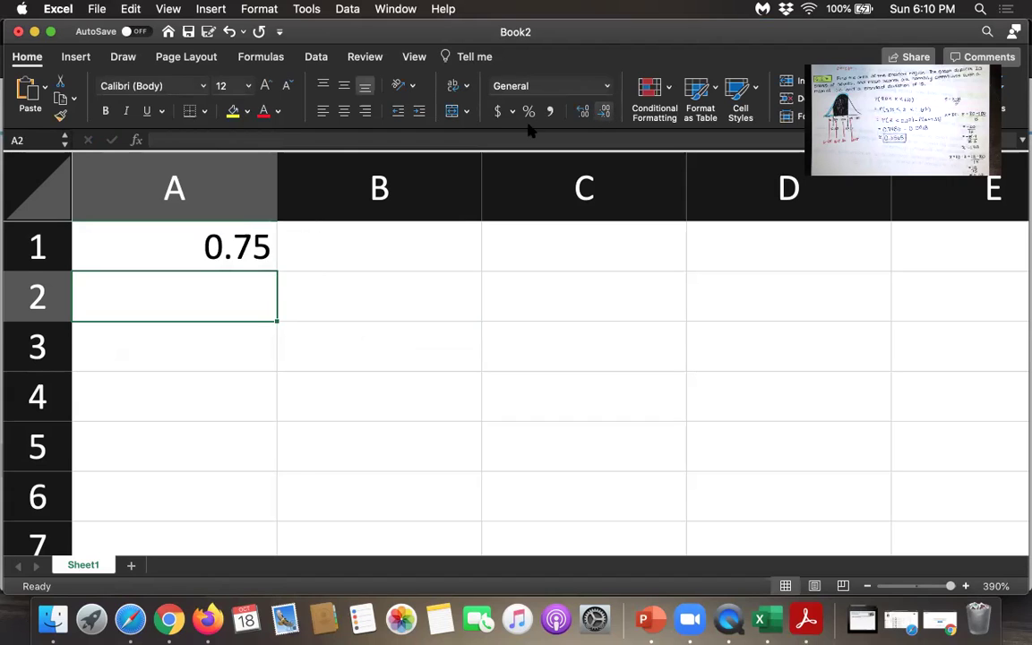
Format the result in cell A1 to show four decimal places
click(256, 246)
click(580, 110)
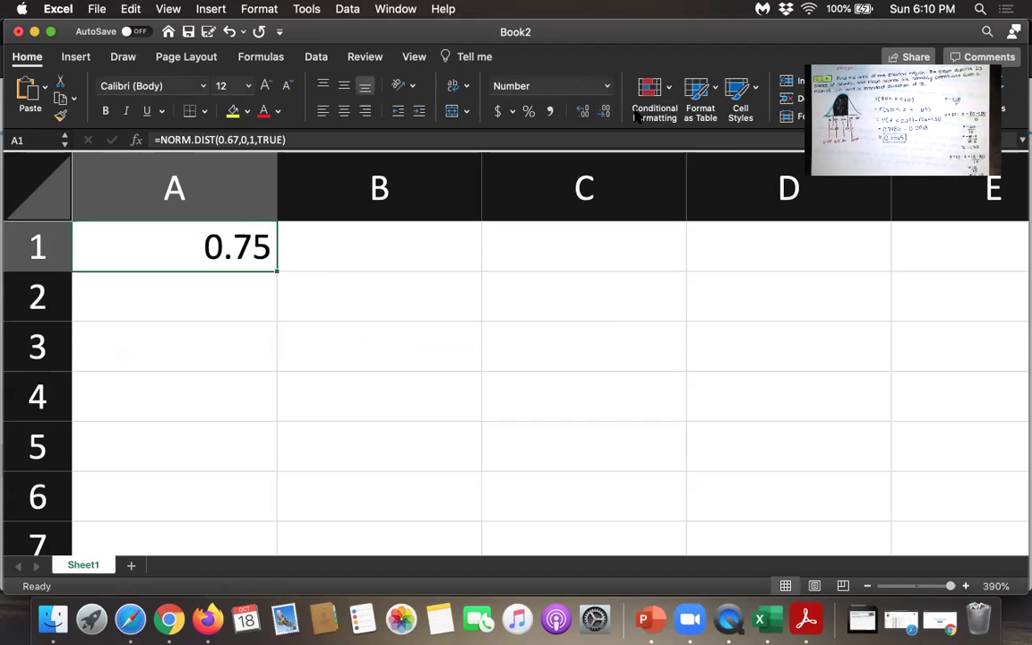
click(581, 111)
click(581, 111)
click(580, 111)
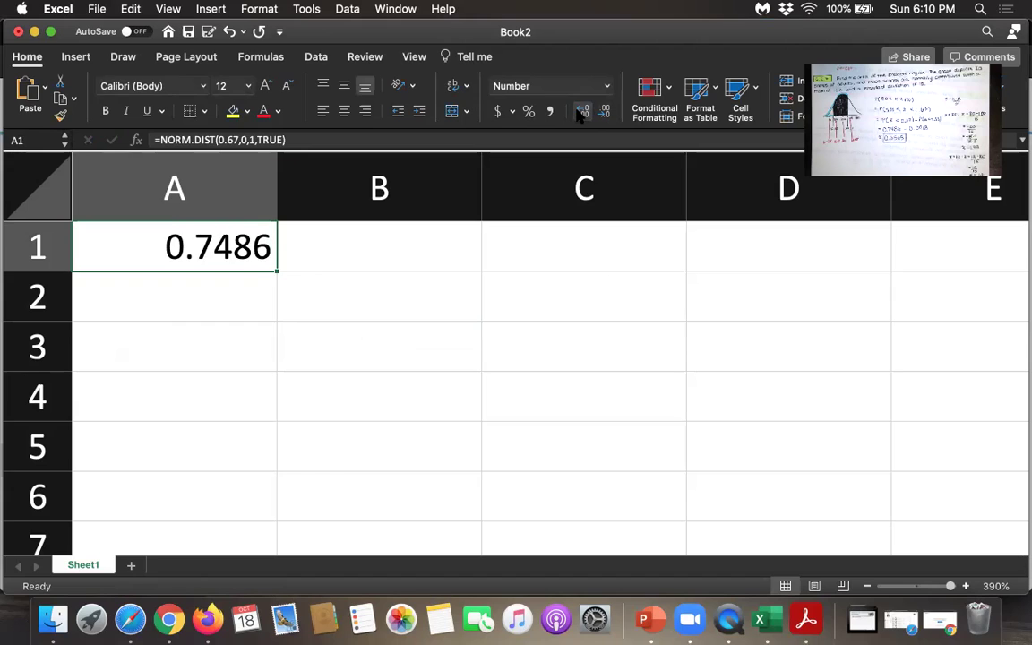
Enter the formula =NORM.DIST(-1.33,0,1,TRUE) in cell A2
click(203, 297)
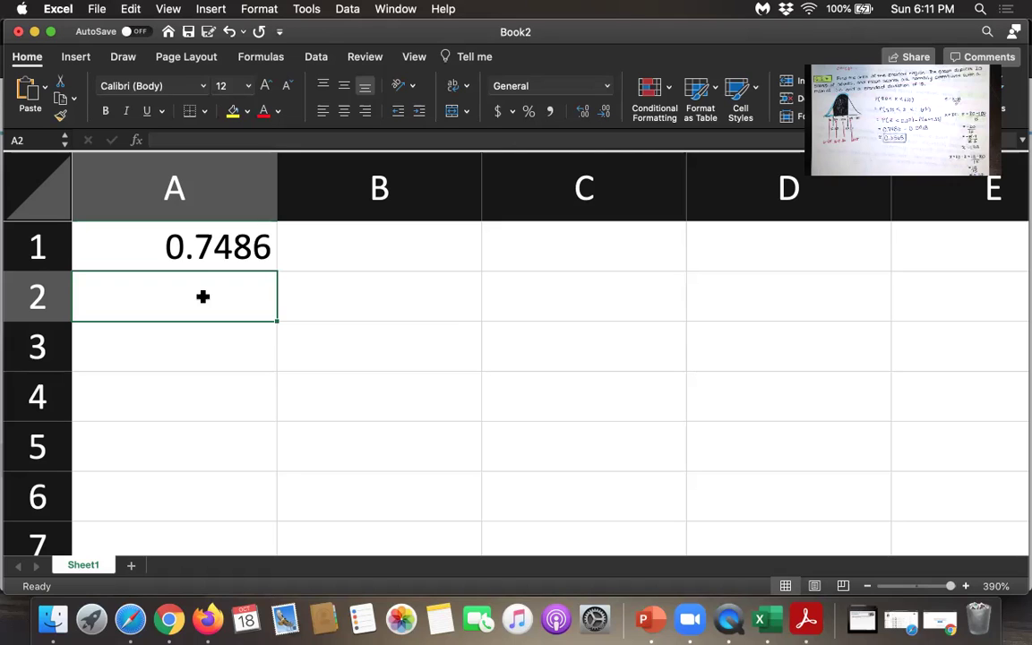
text(=)
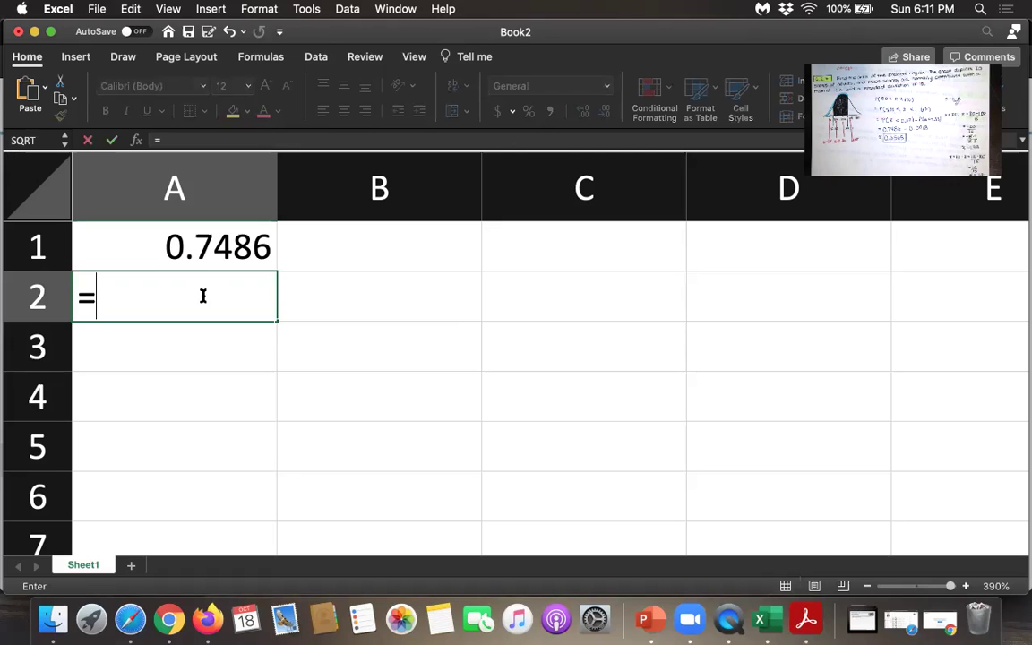
text(norm.dist)
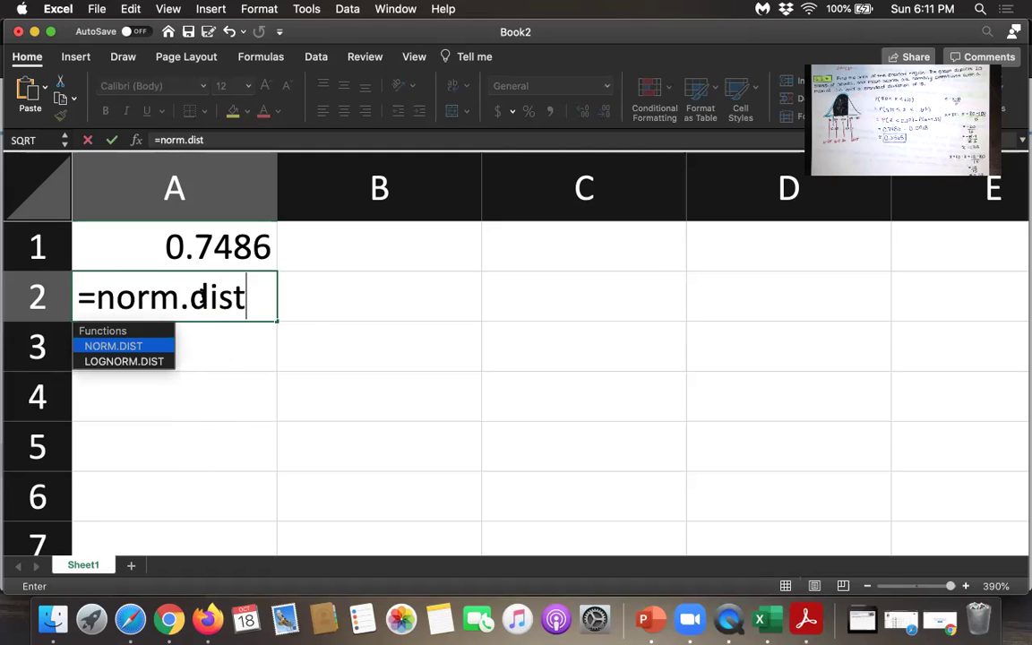
text((-1,)
key(BackSpace)
text(.33,)
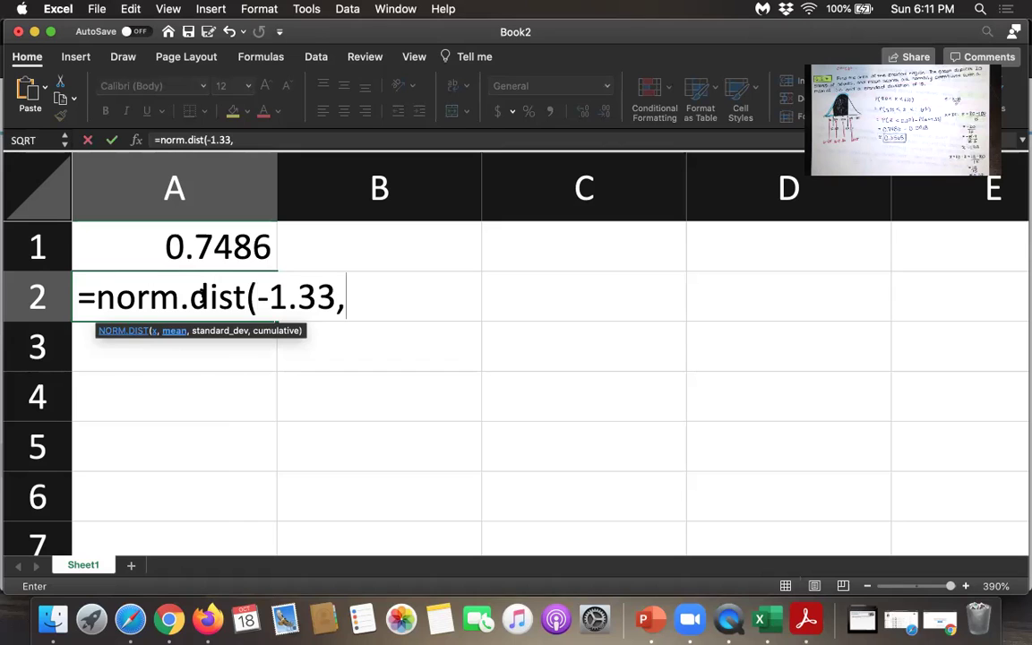
text(0m)
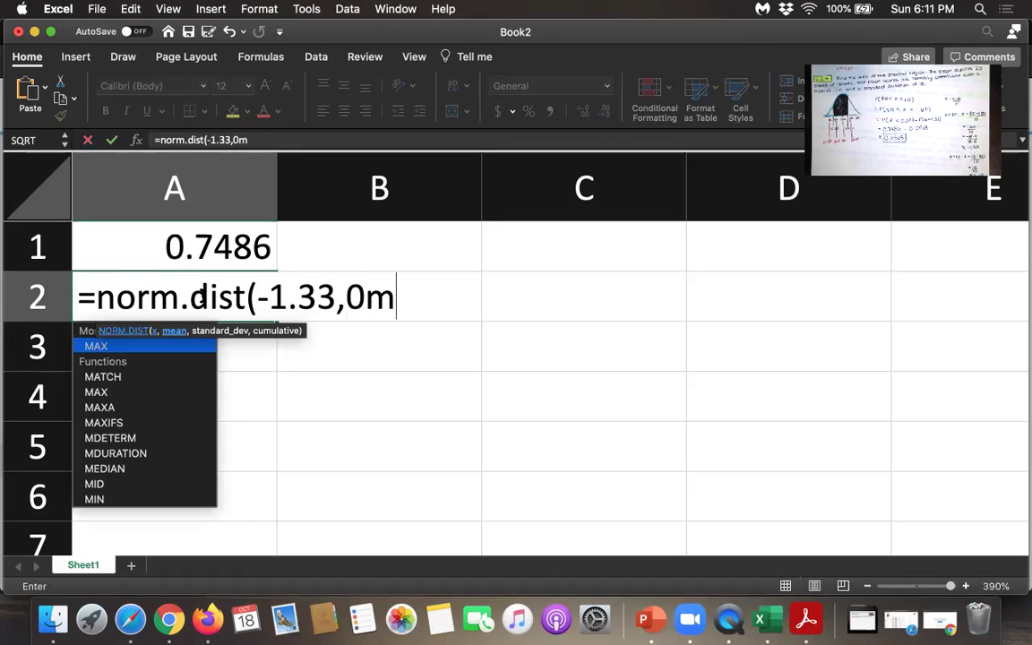
key(BackSpace)
text(,1,TRUE))
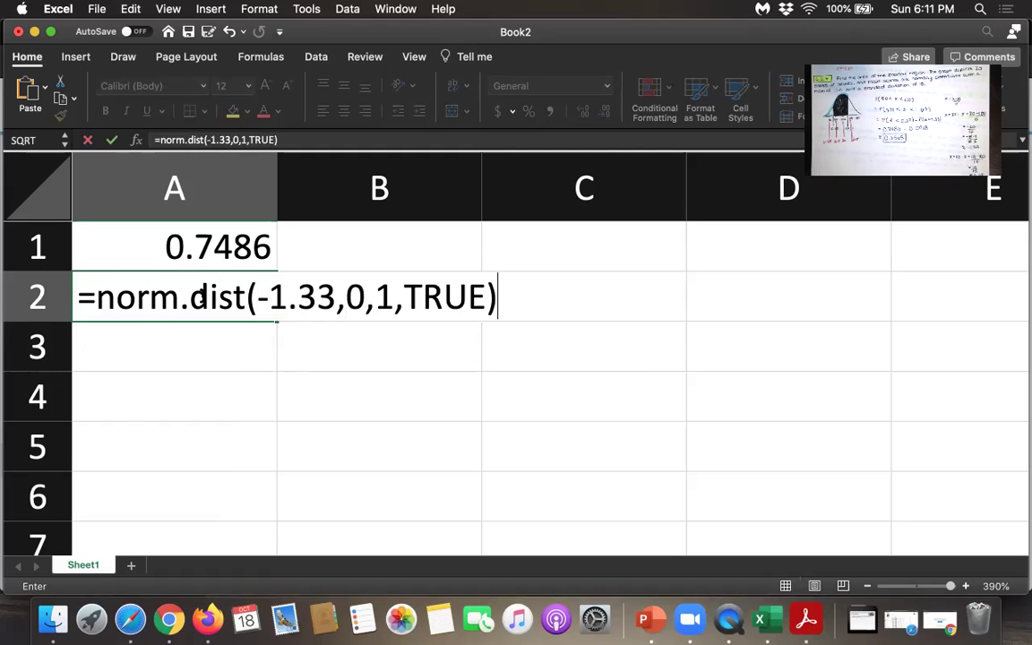
key(Return)
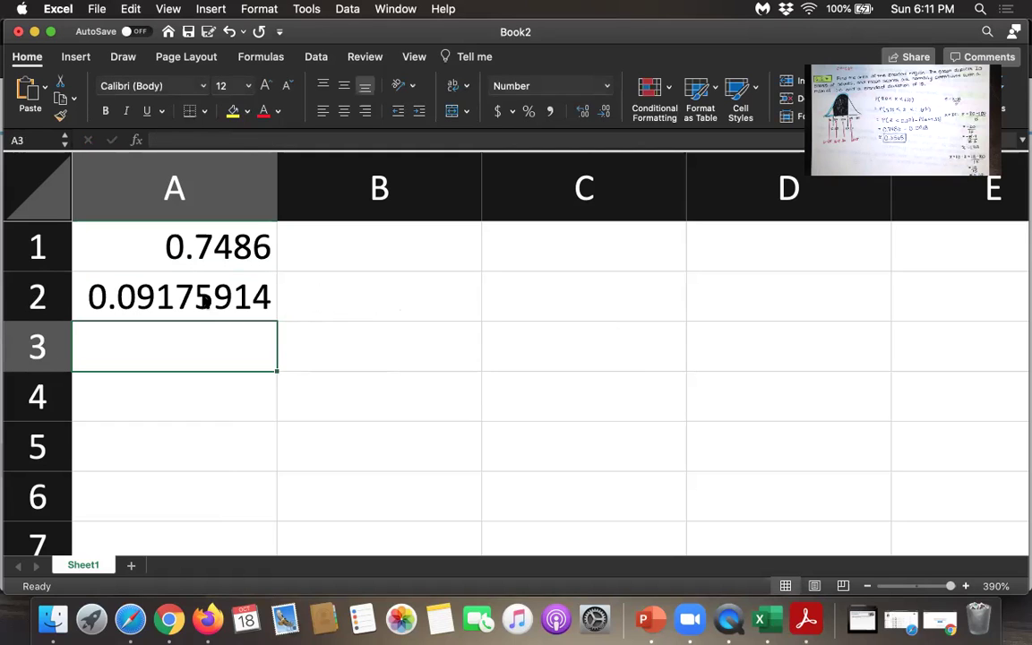
Format the result in cell A2 to show four decimal places
click(205, 302)
click(603, 111)
click(603, 111)
click(604, 111)
click(603, 111)
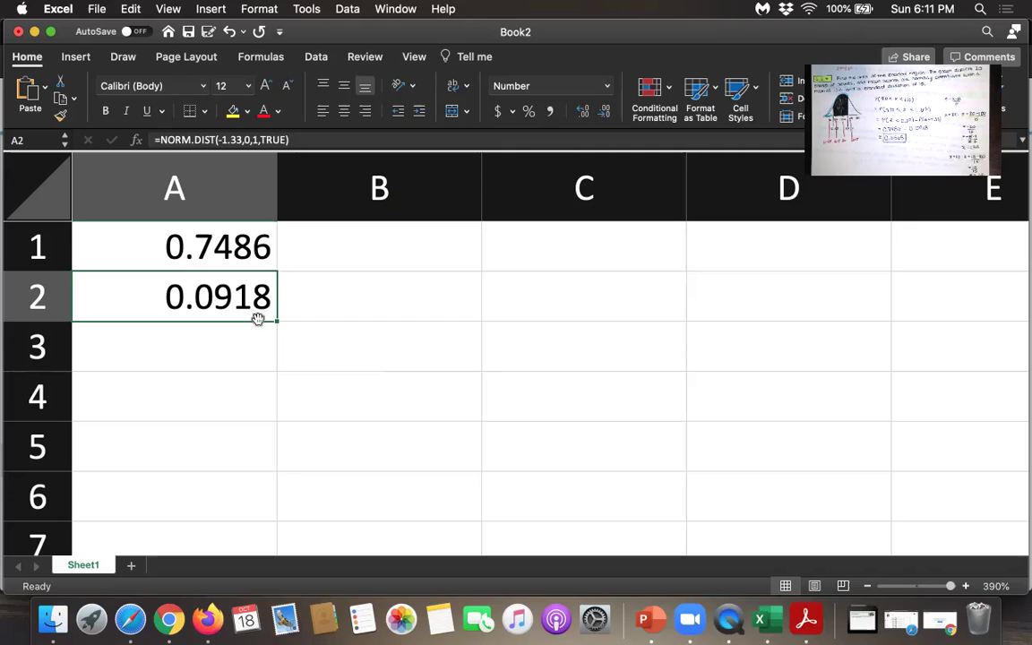
Enter the formula =NORM.DIST(110,100,15,TRUE) in cell B1
key(Down)
key(Right)
key(Right)
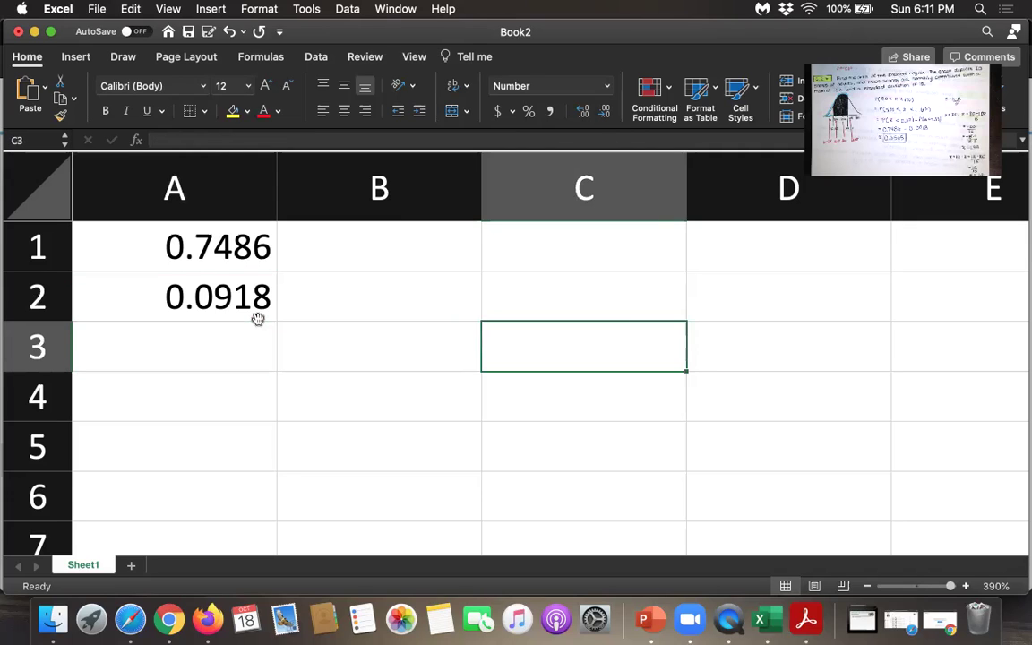
key(Left)
key(Up)
key(Up)
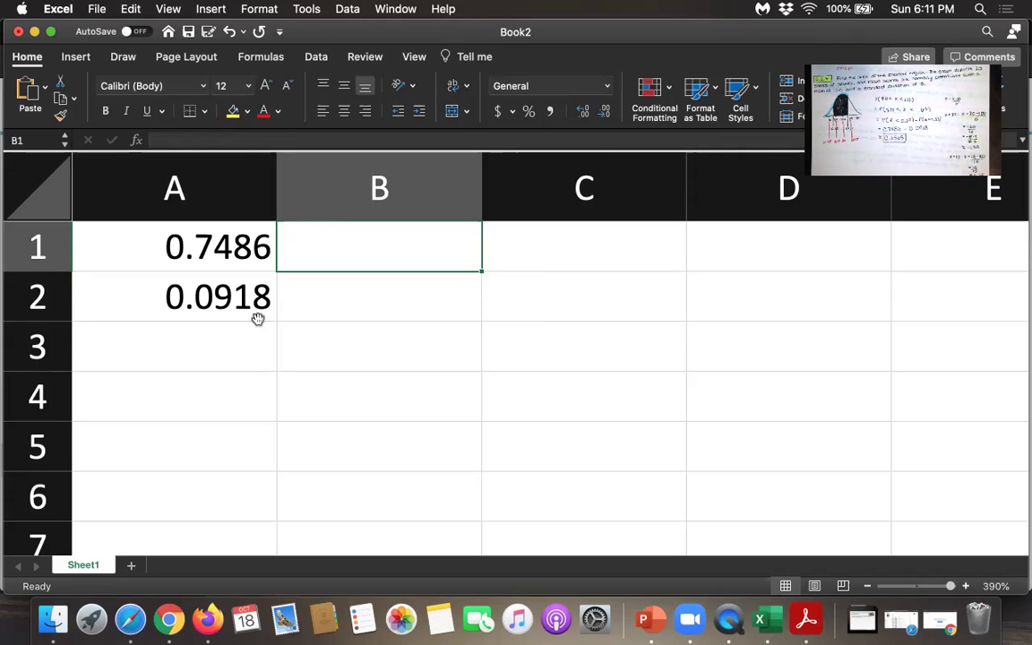
text(=norm.)
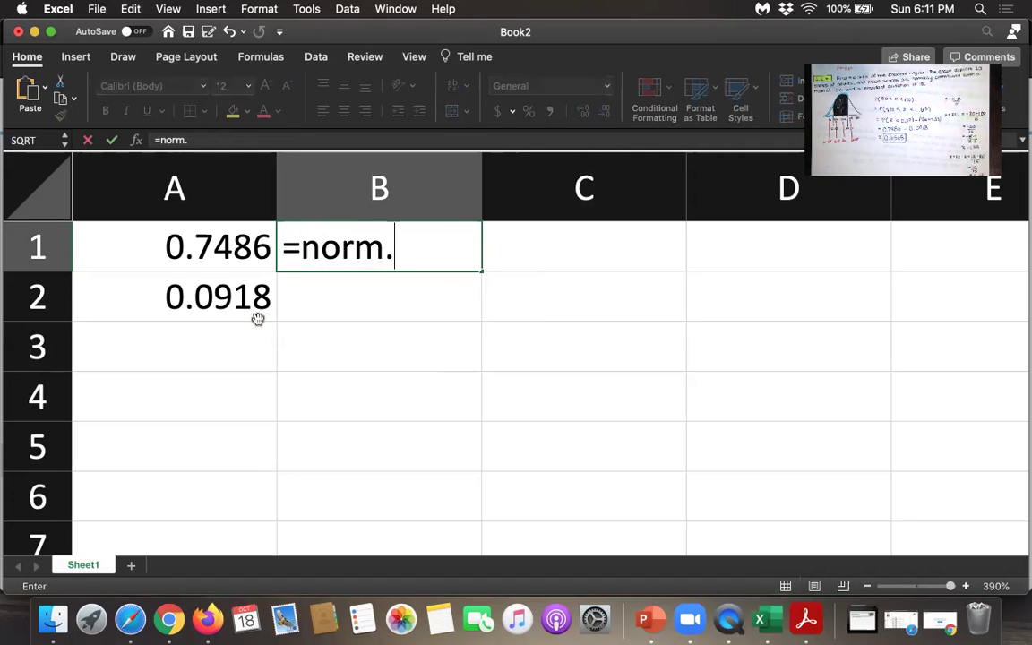
text(dist)
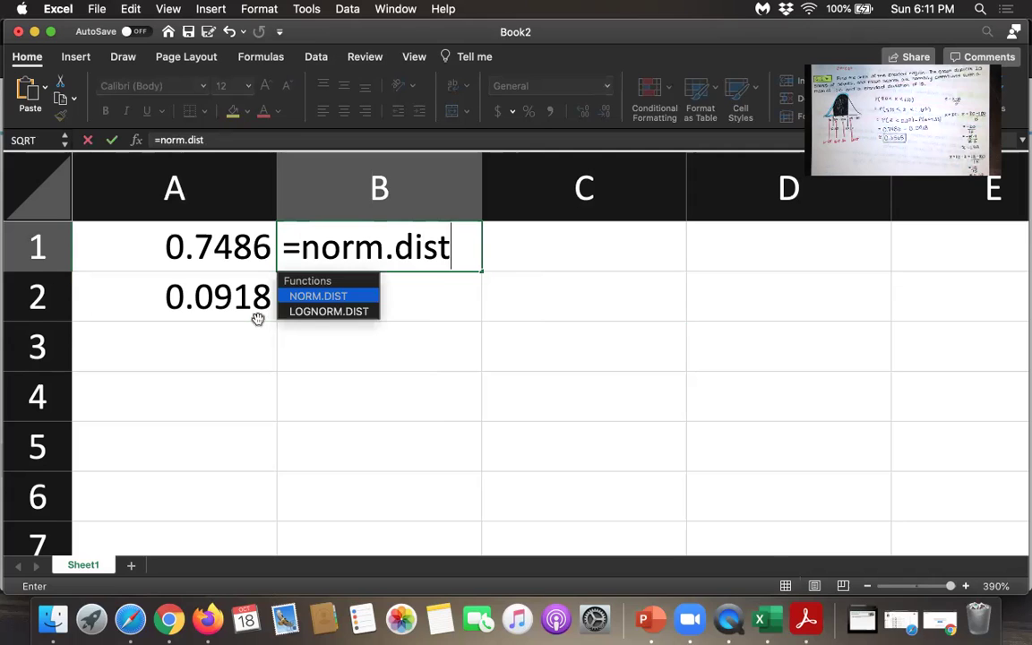
text(()
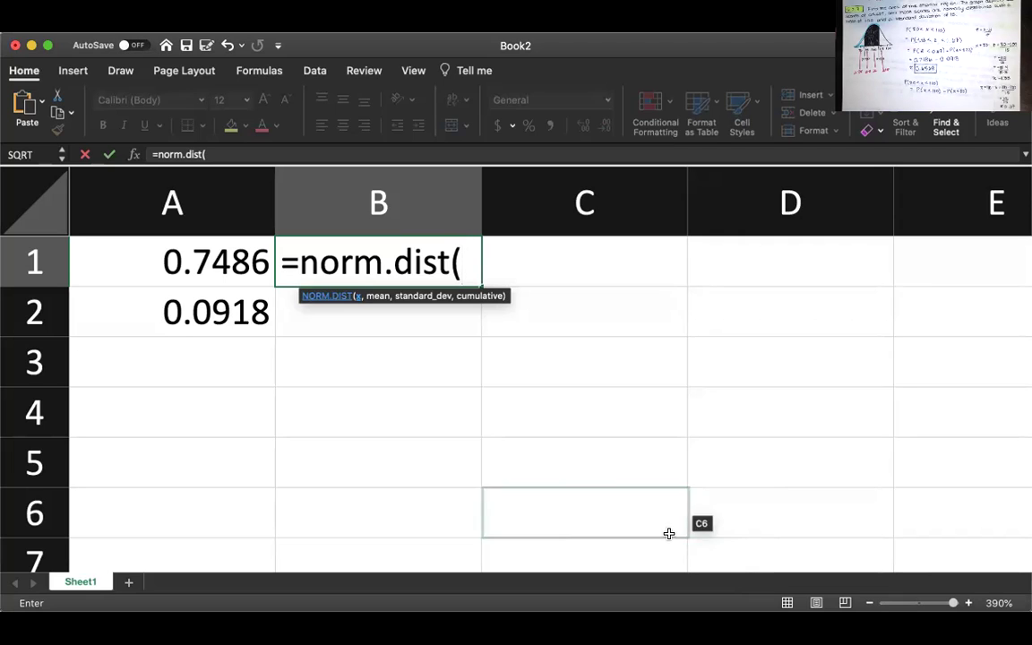
click(457, 267)
text(100)
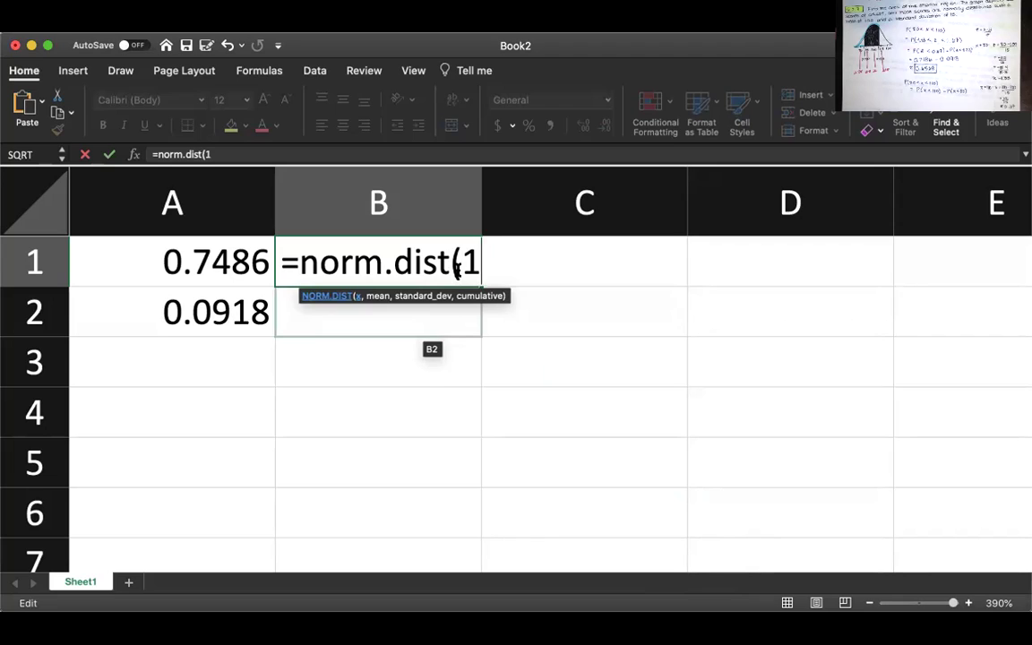
key(BackSpace)
key(BackSpace)
text(11)
key(BackSpace)
text(0,)
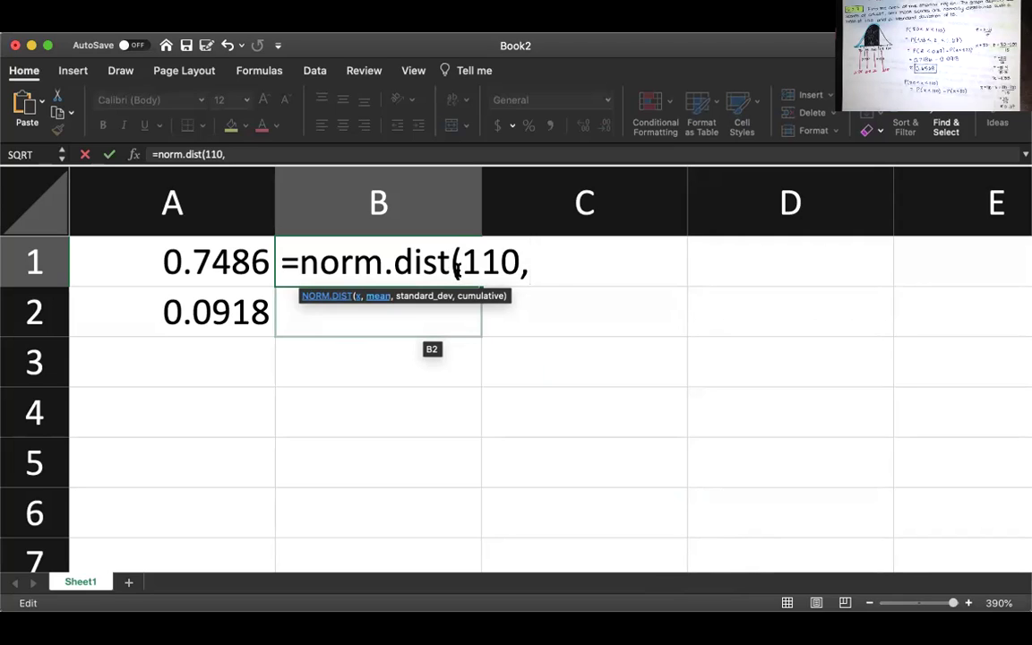
text(100,)
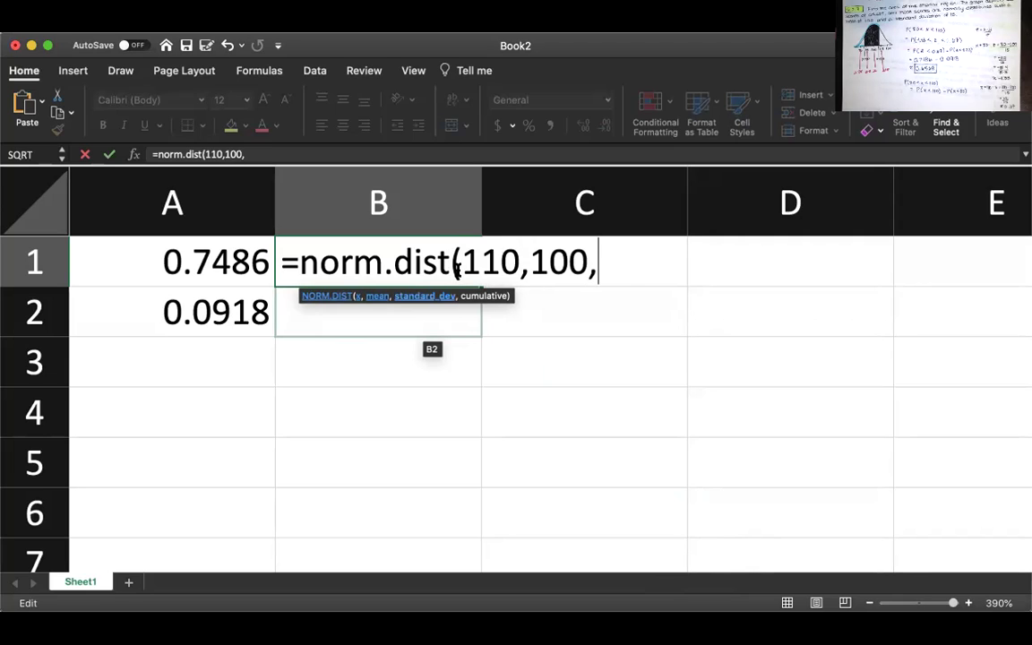
text(15,TRU)
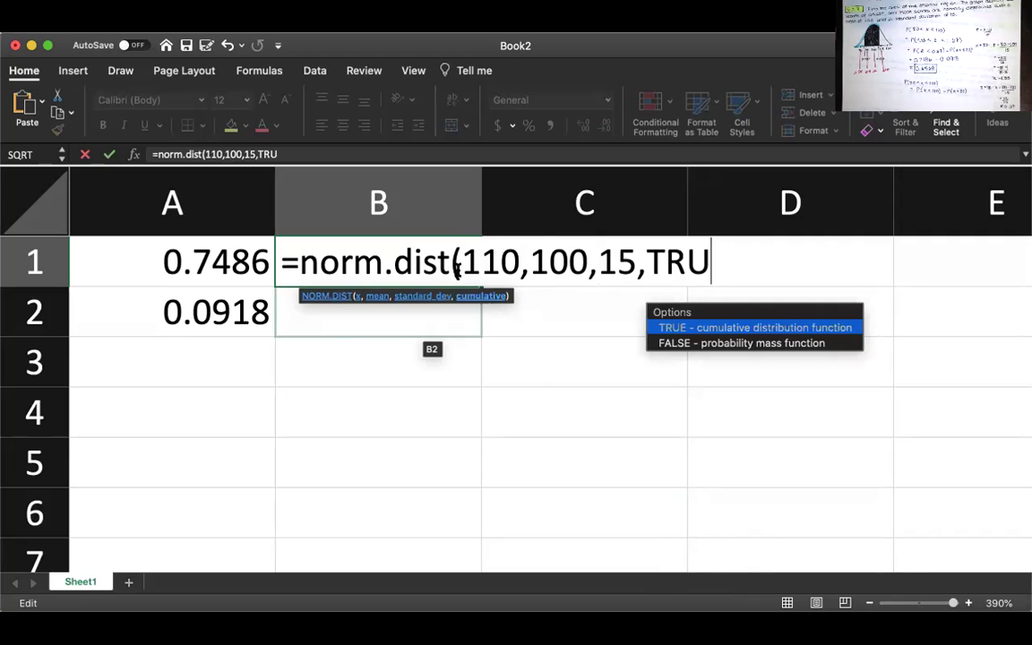
text(E))
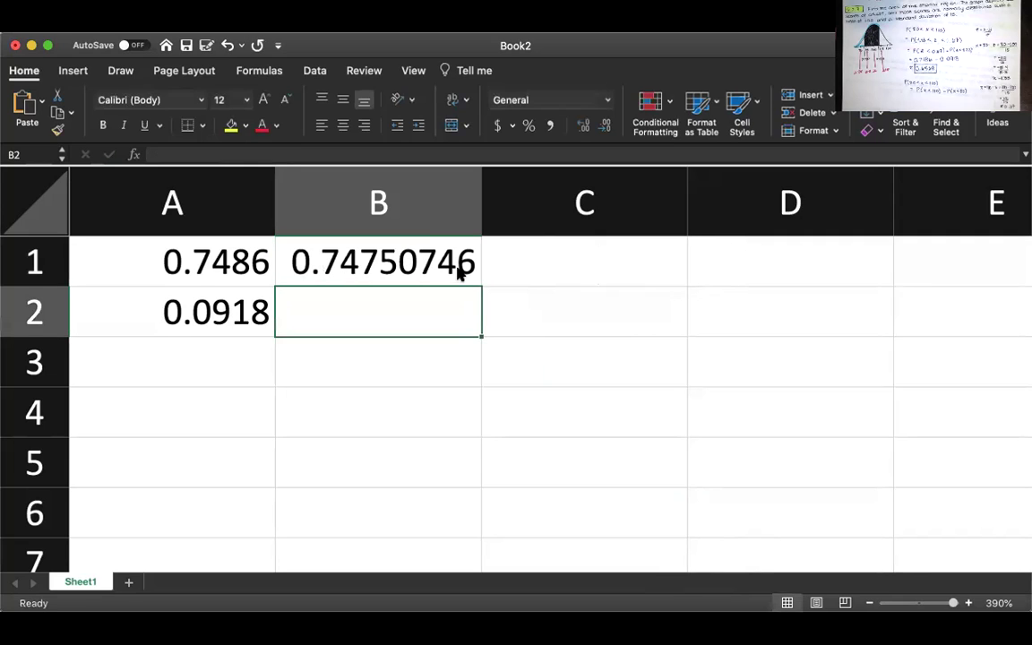
Format the result in cell B1 to show four decimal places
click(458, 271)
click(601, 128)
click(601, 127)
click(601, 128)
click(601, 127)
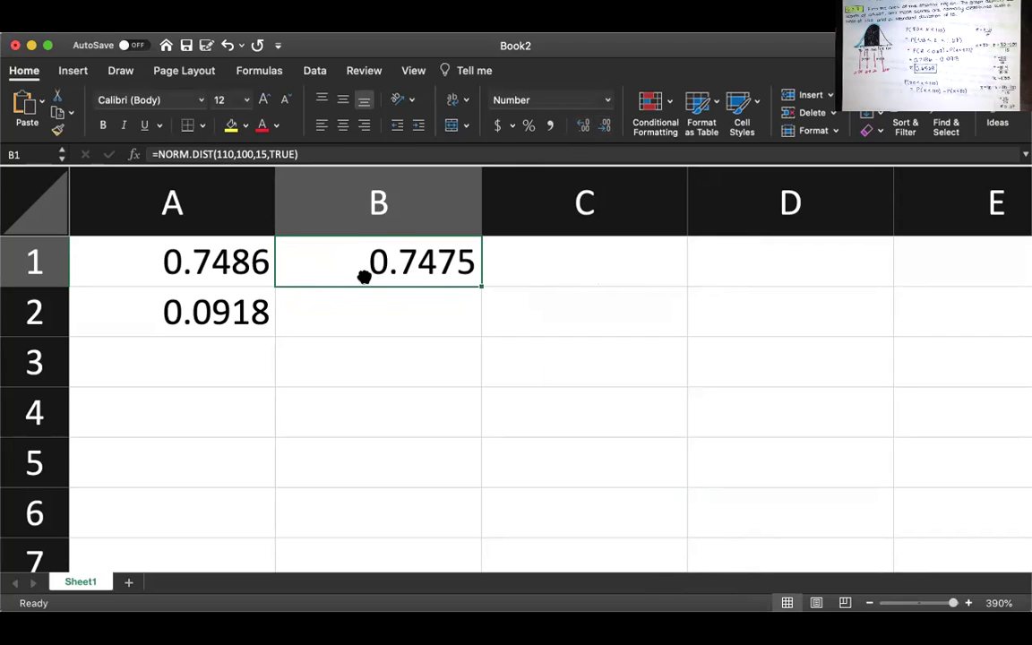
Enter the formula =NORM.DIST(80,100,15,TRUE) in cell B2
click(243, 272)
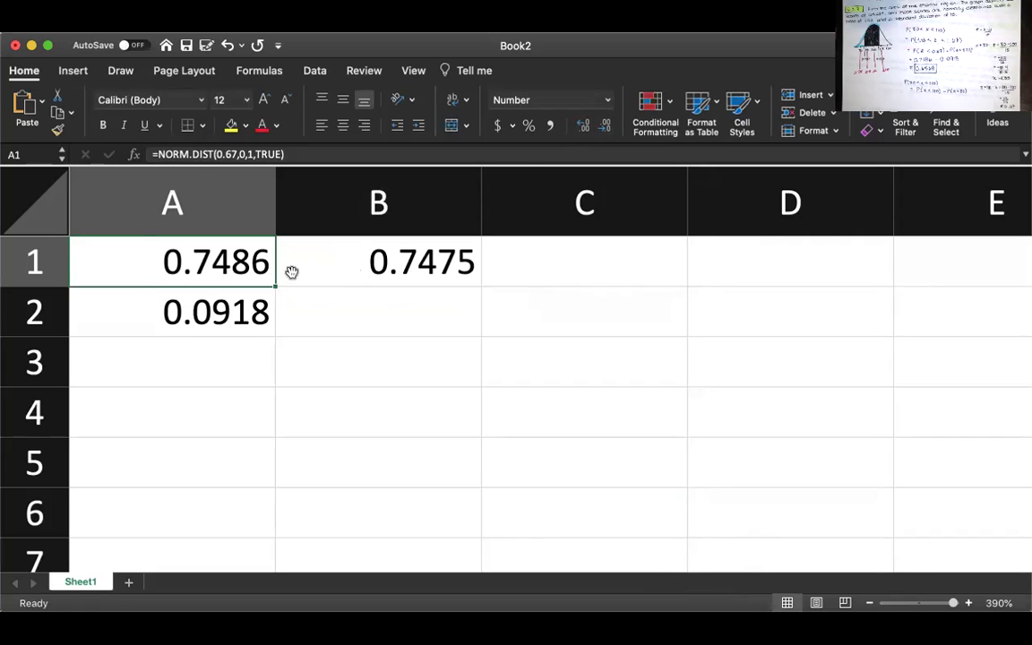
click(312, 301)
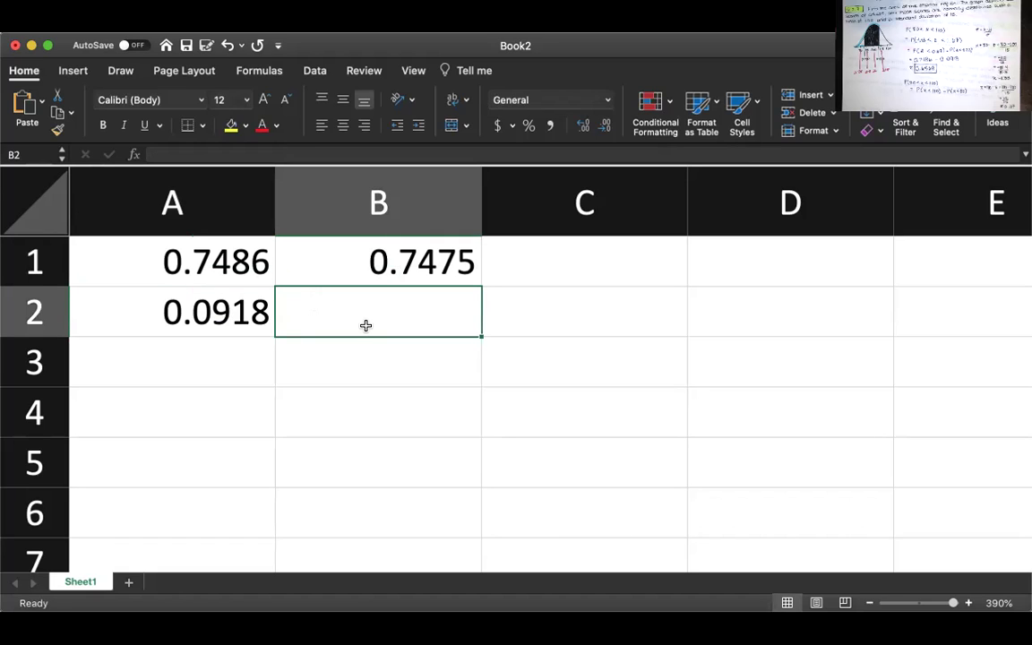
text(=)
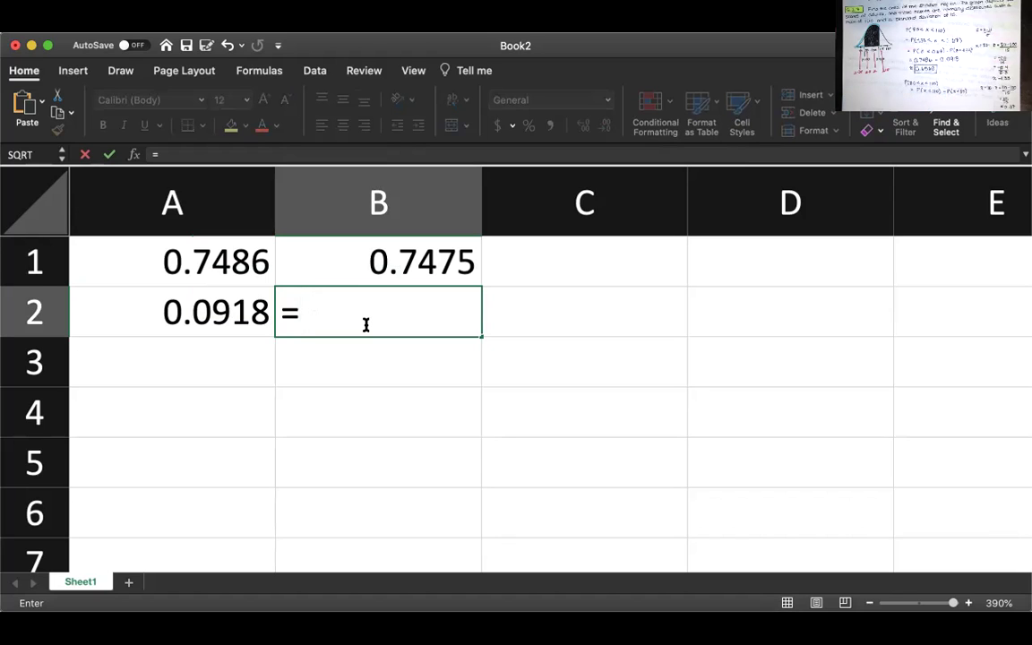
text(norm.)
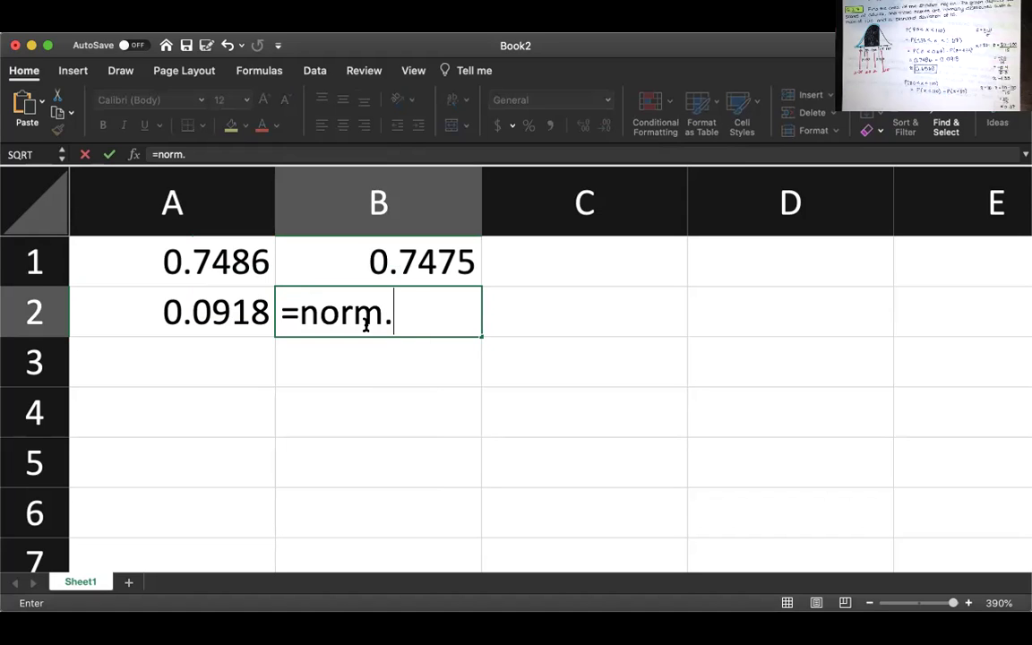
text(dist)
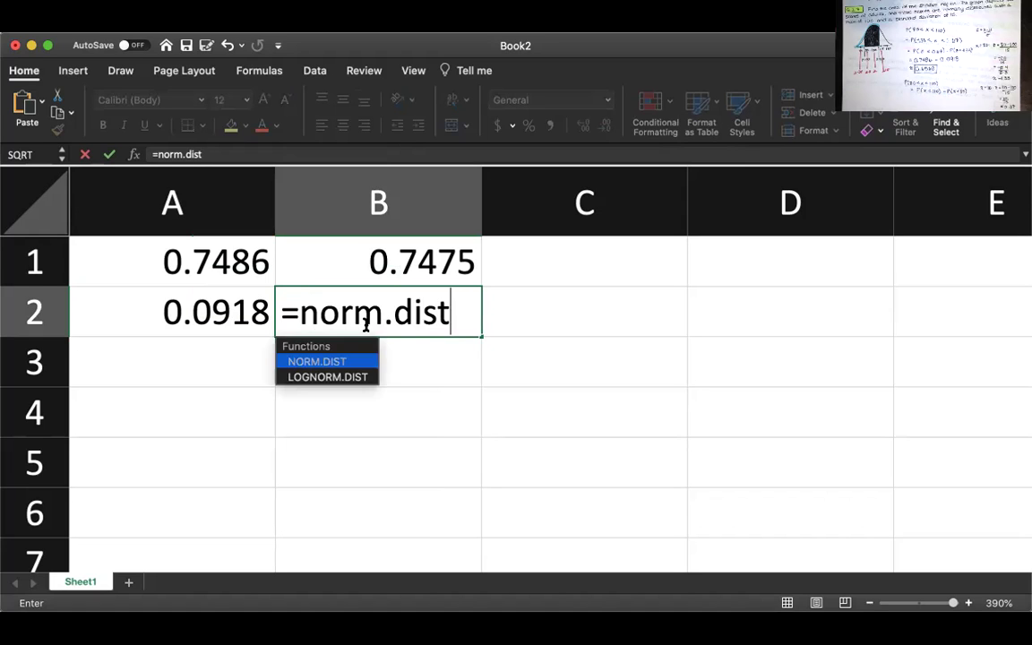
text((80,)
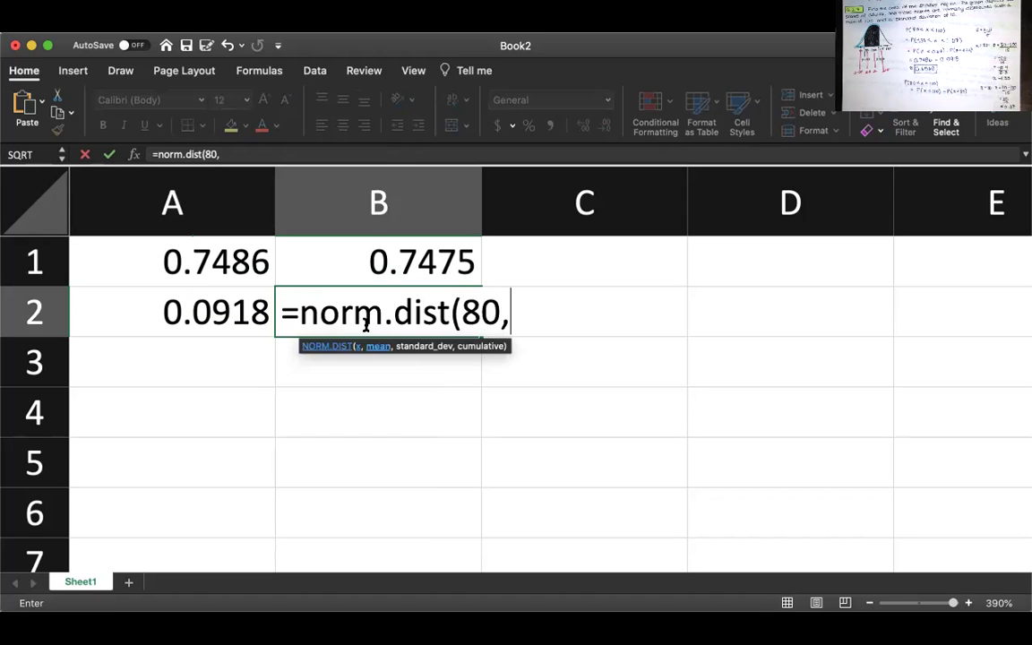
text(100)
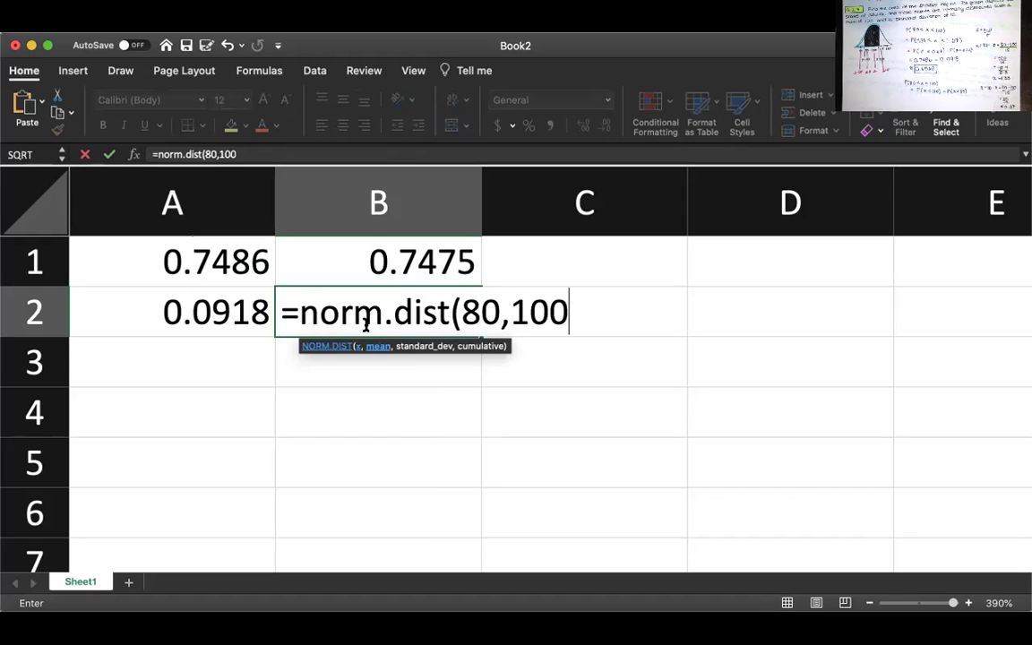
text(,)
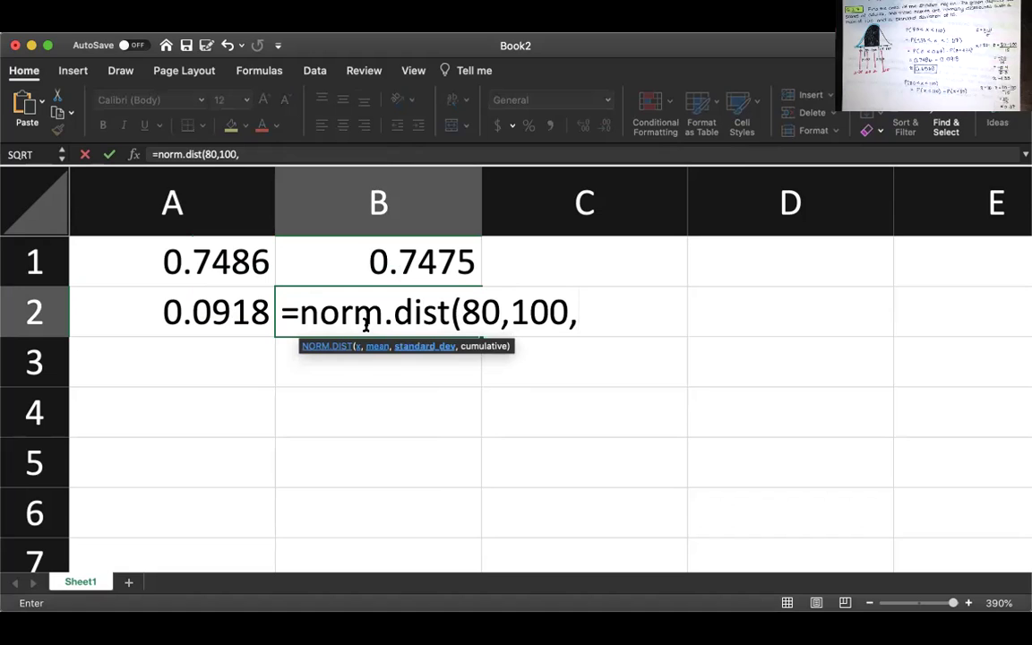
text(15,TRUE))
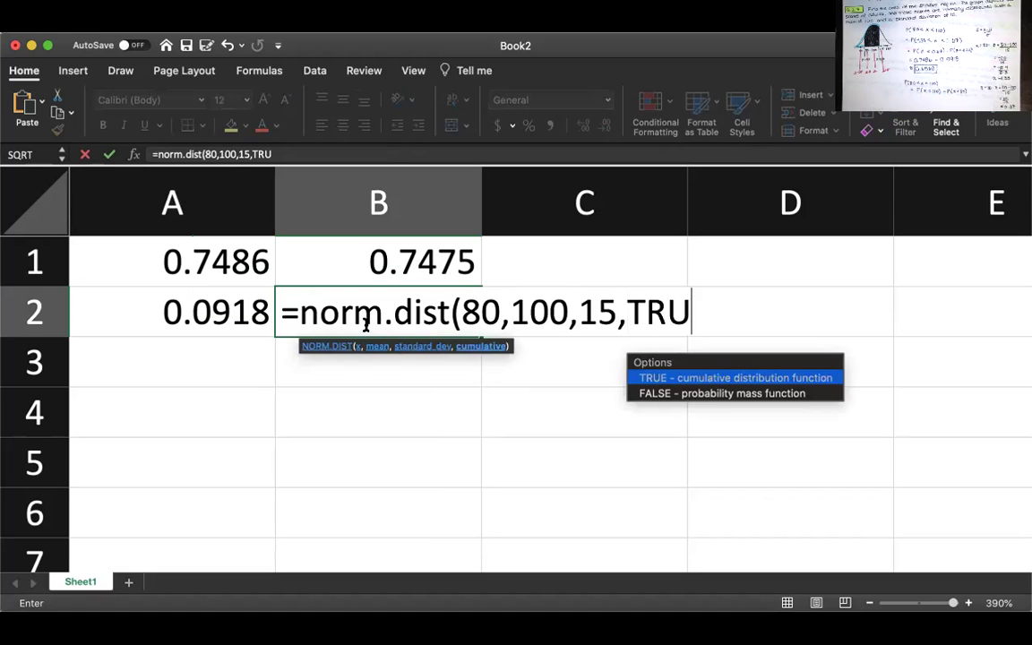
key(Return)
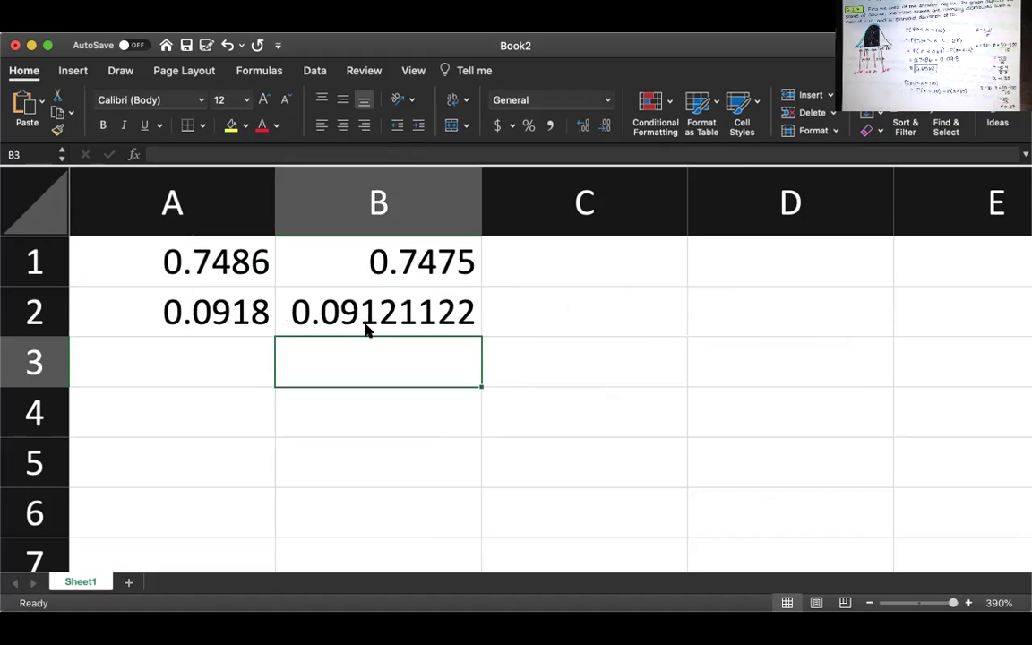
Format the result in cell B2 to show four decimal places
click(367, 329)
click(605, 126)
click(606, 126)
click(606, 126)
click(605, 125)
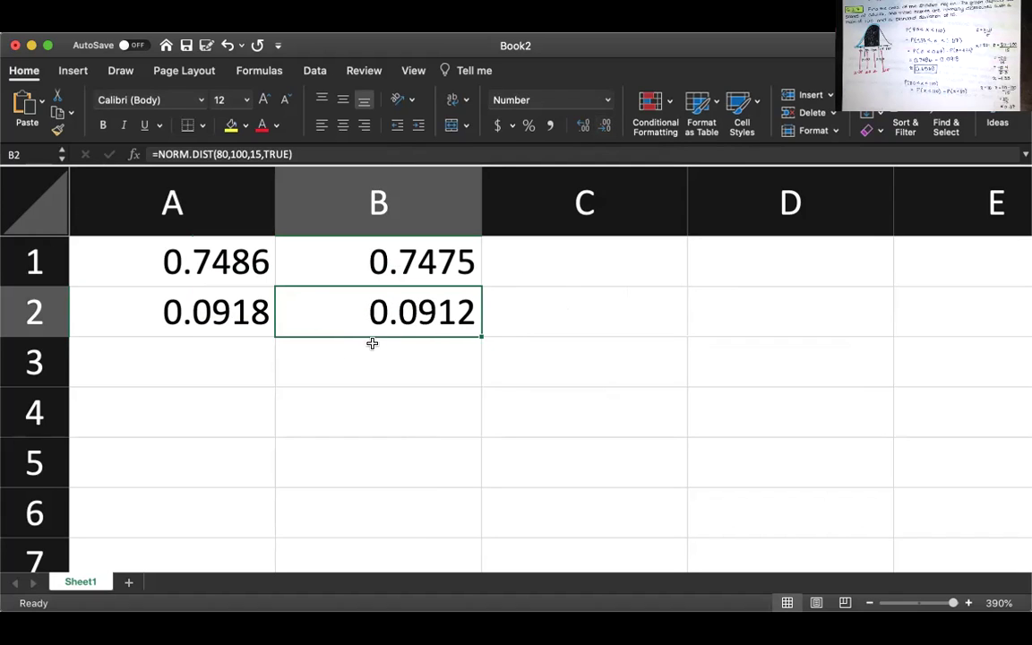
click(348, 357)
click(250, 357)
text(=)
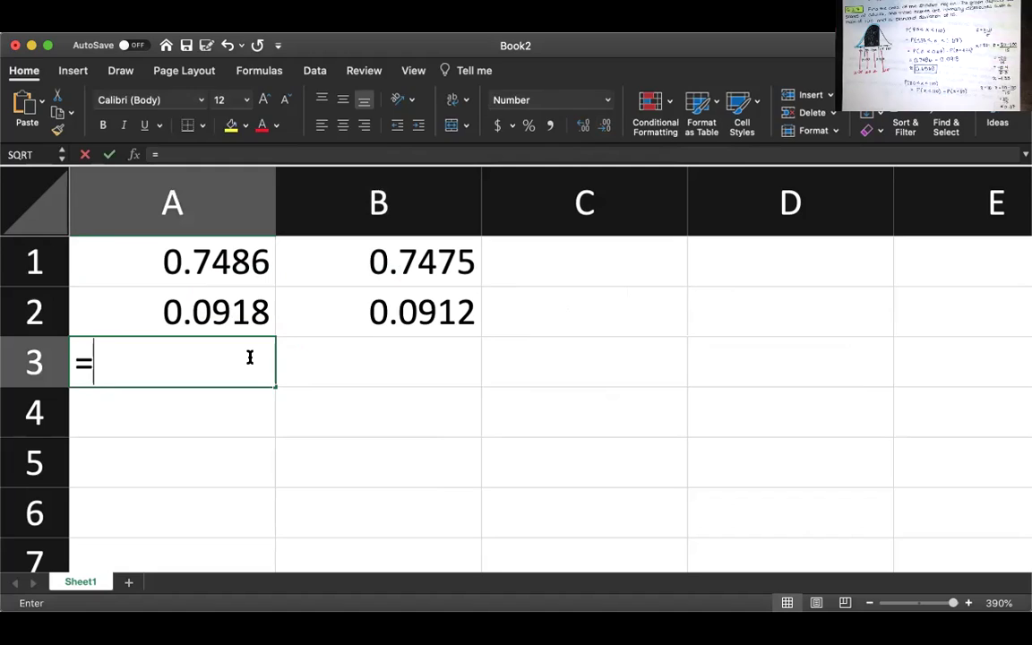
click(195, 276)
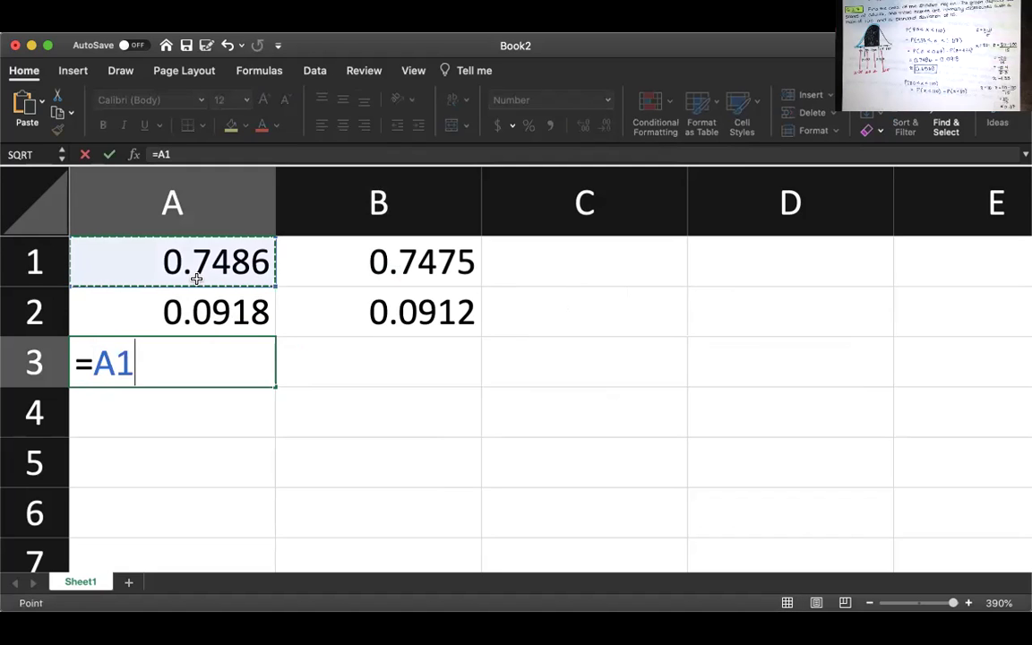
text(-)
key(BackSpace)
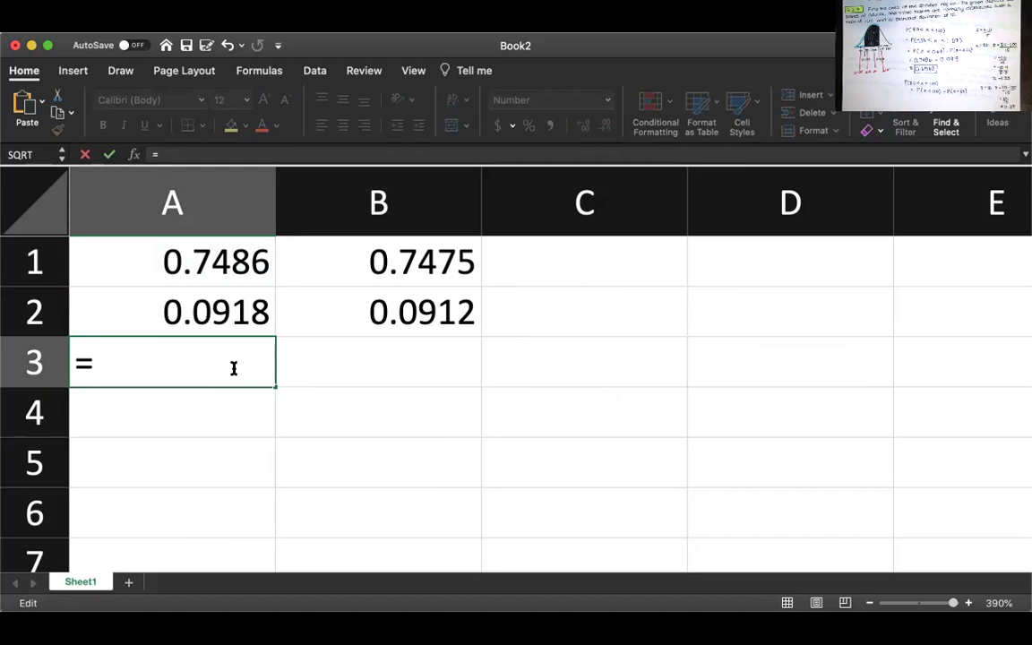
key(BackSpace)
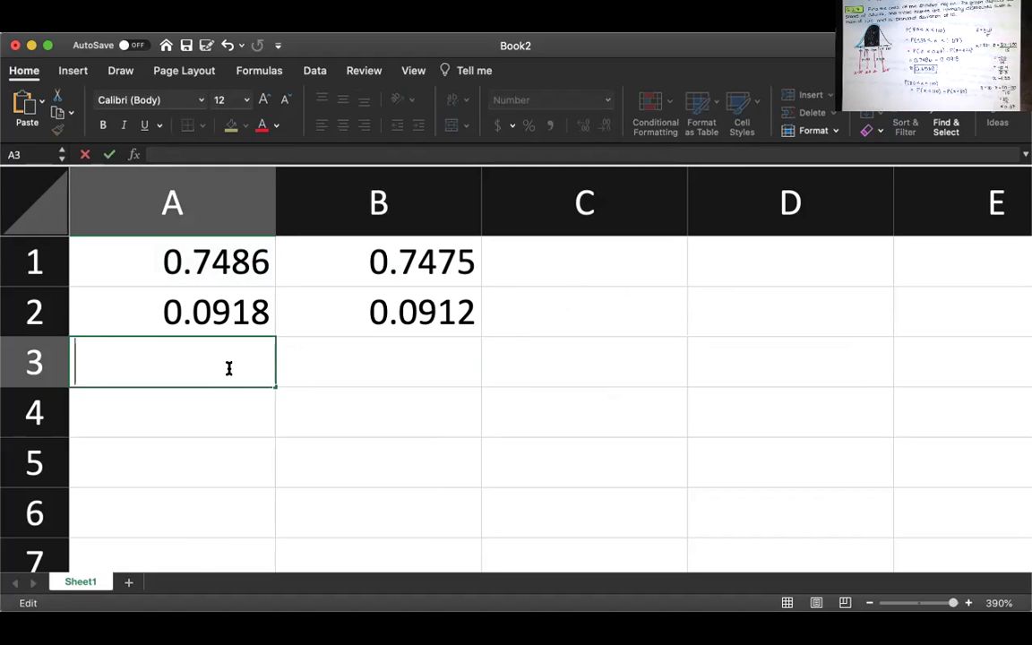
Subtract the lower area from the upper one in column A by entering =A1-A2 in cell A4
click(203, 401)
text(=)
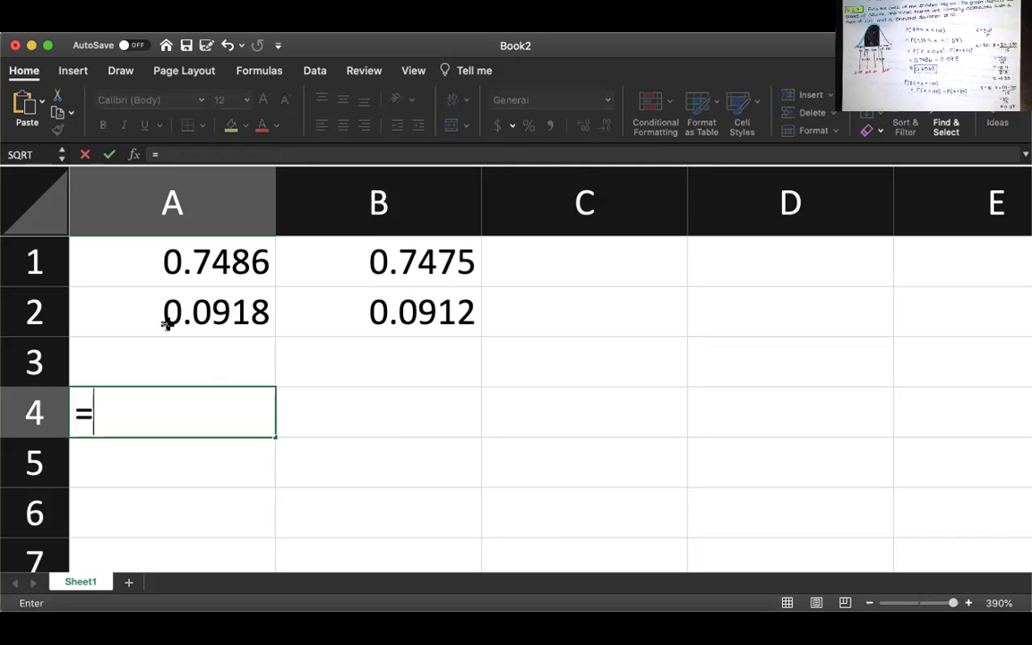
click(173, 268)
text(-)
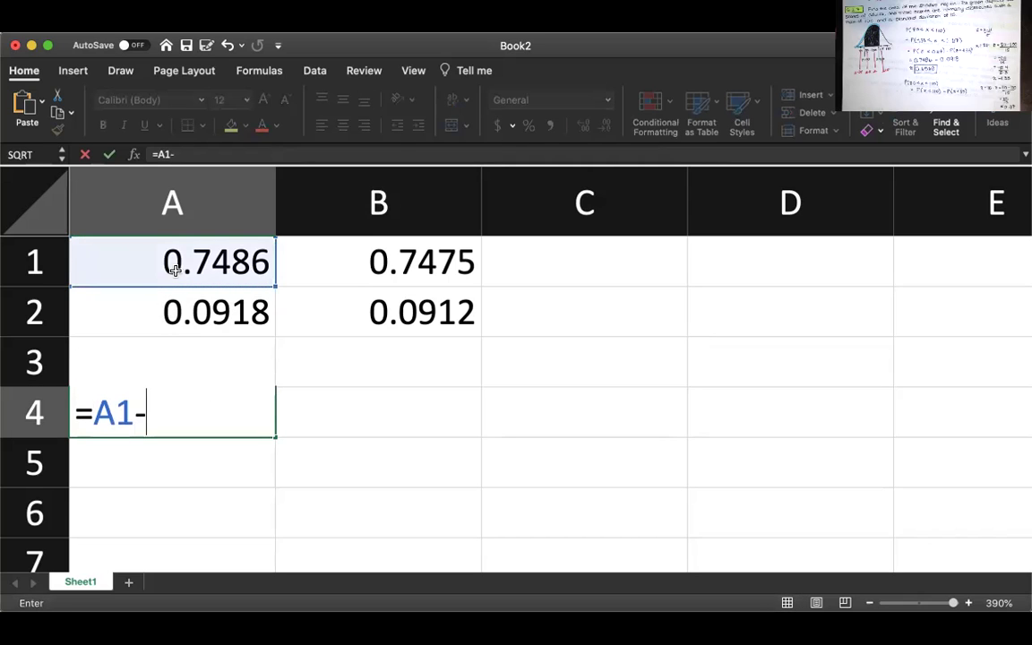
click(167, 309)
key(Return)
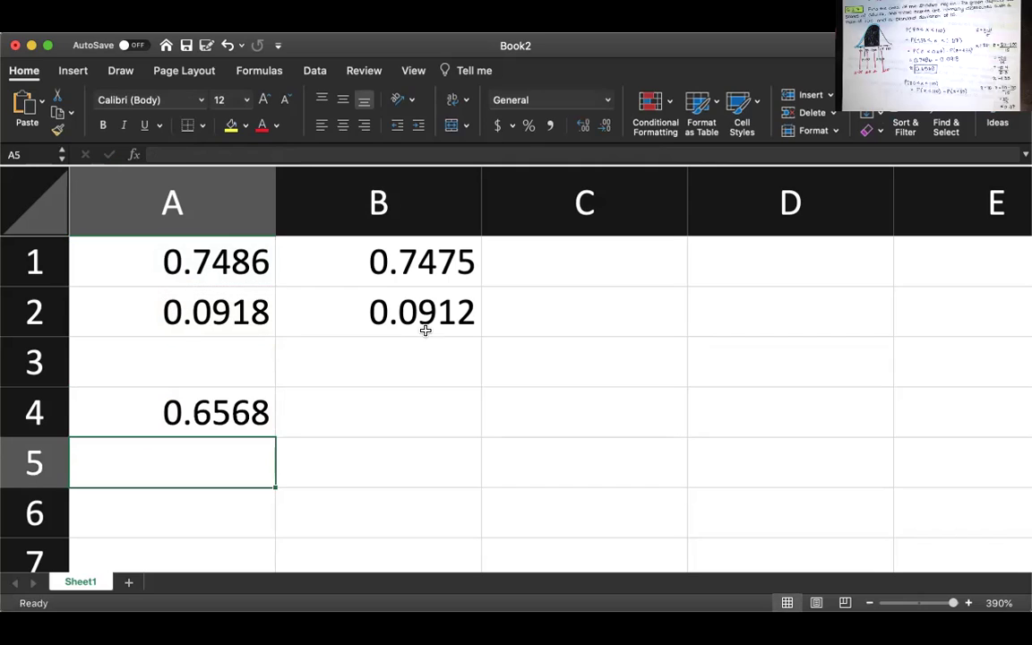
Enter the formula =B1-B2 in cell B4 and minimize the workbook window
click(386, 407)
text(=)
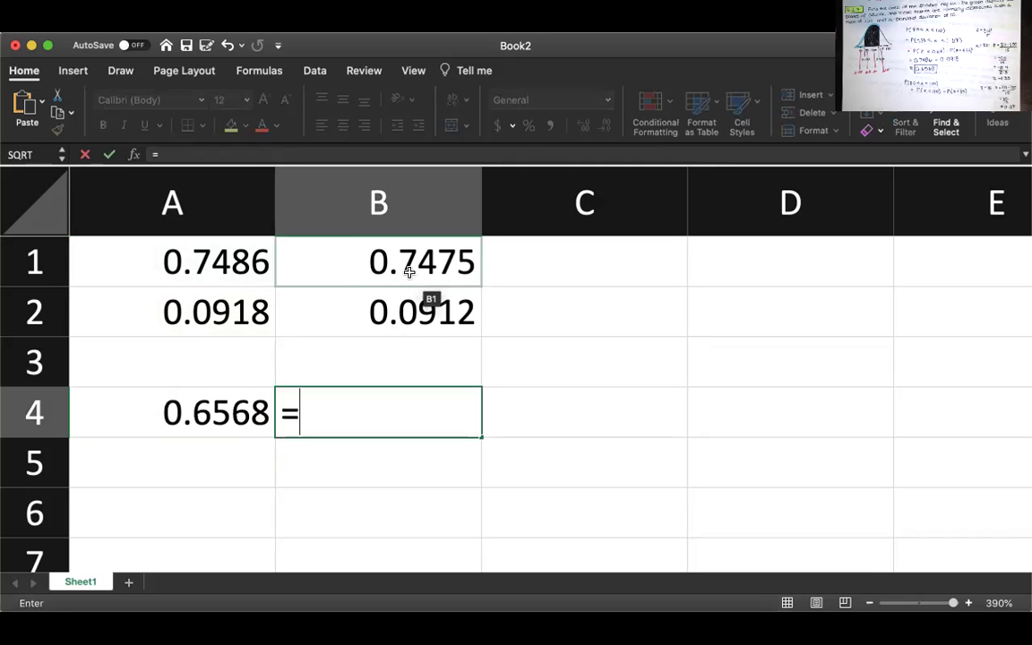
click(408, 270)
text(-)
click(410, 303)
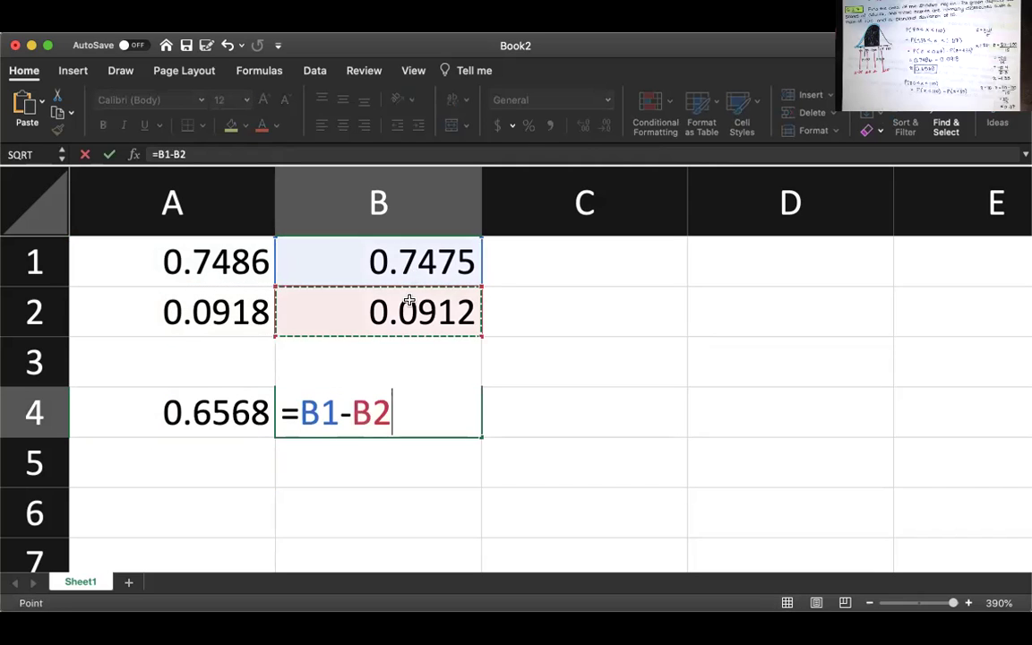
key(Return)
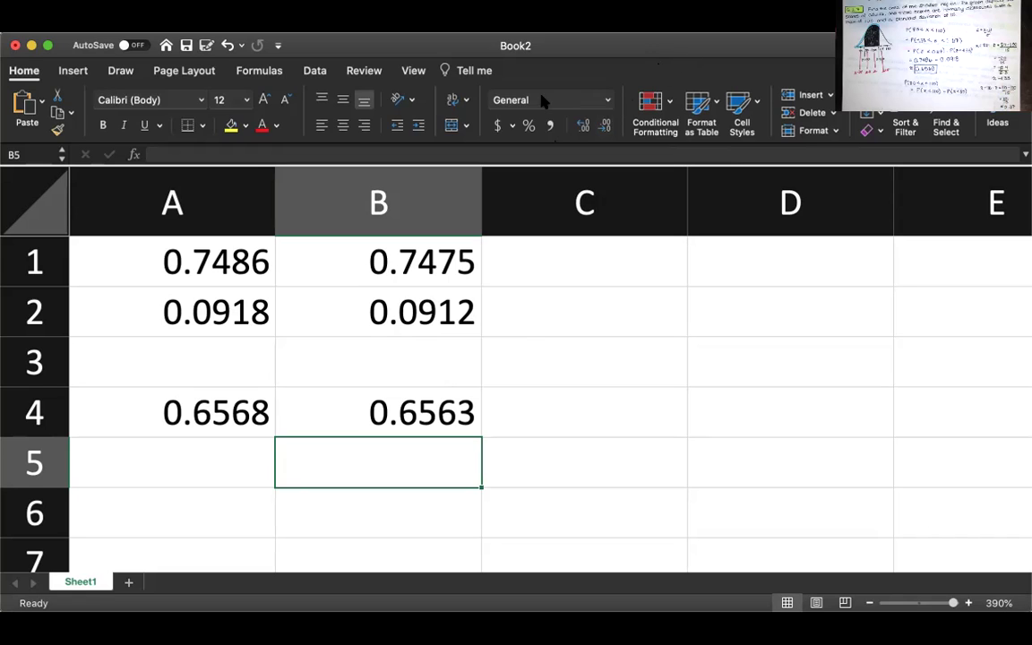
click(31, 45)
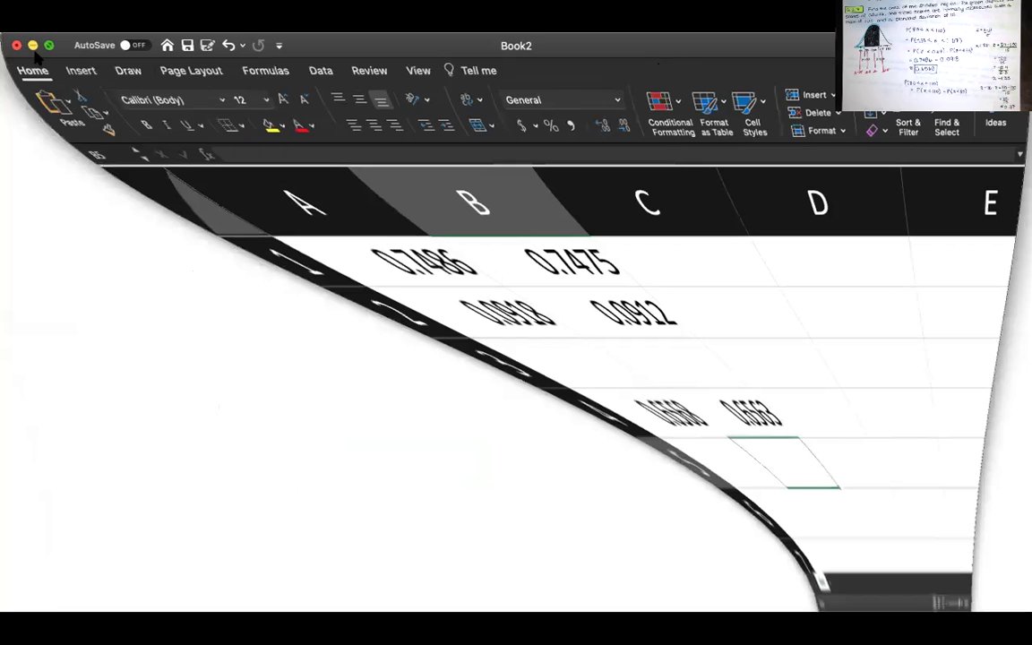